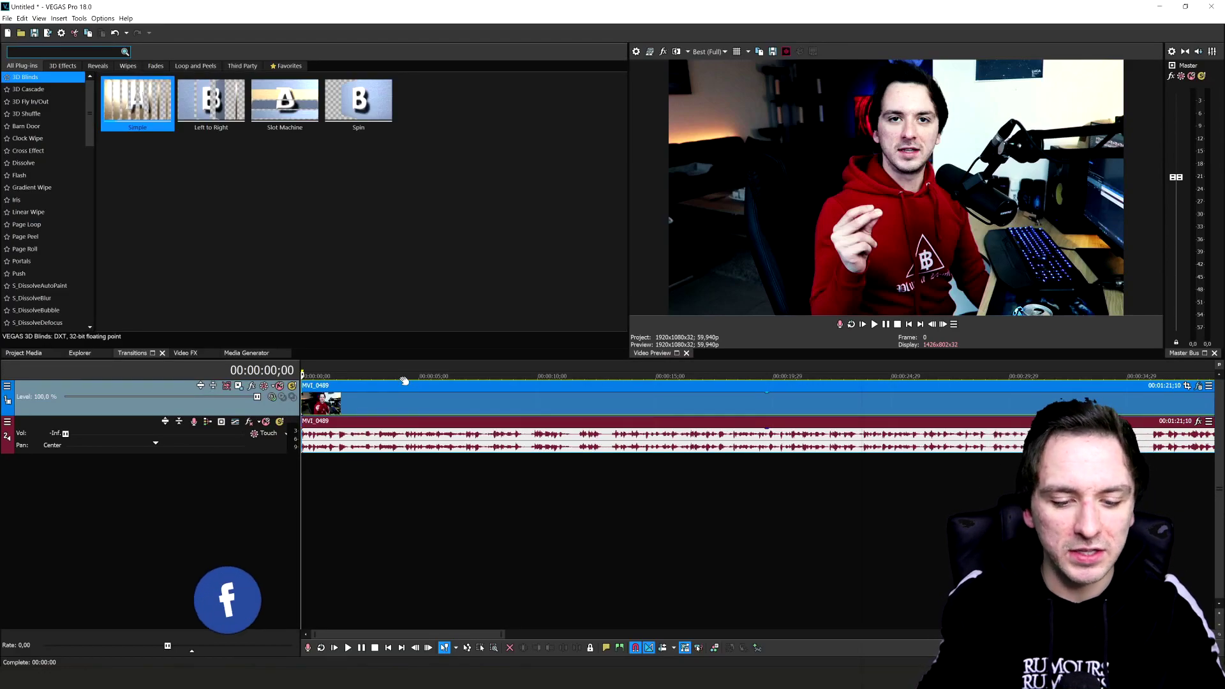
Step: Insert a new empty video track above the track holding the MVI_0489 clip
scroll(522, 390, "down", 5)
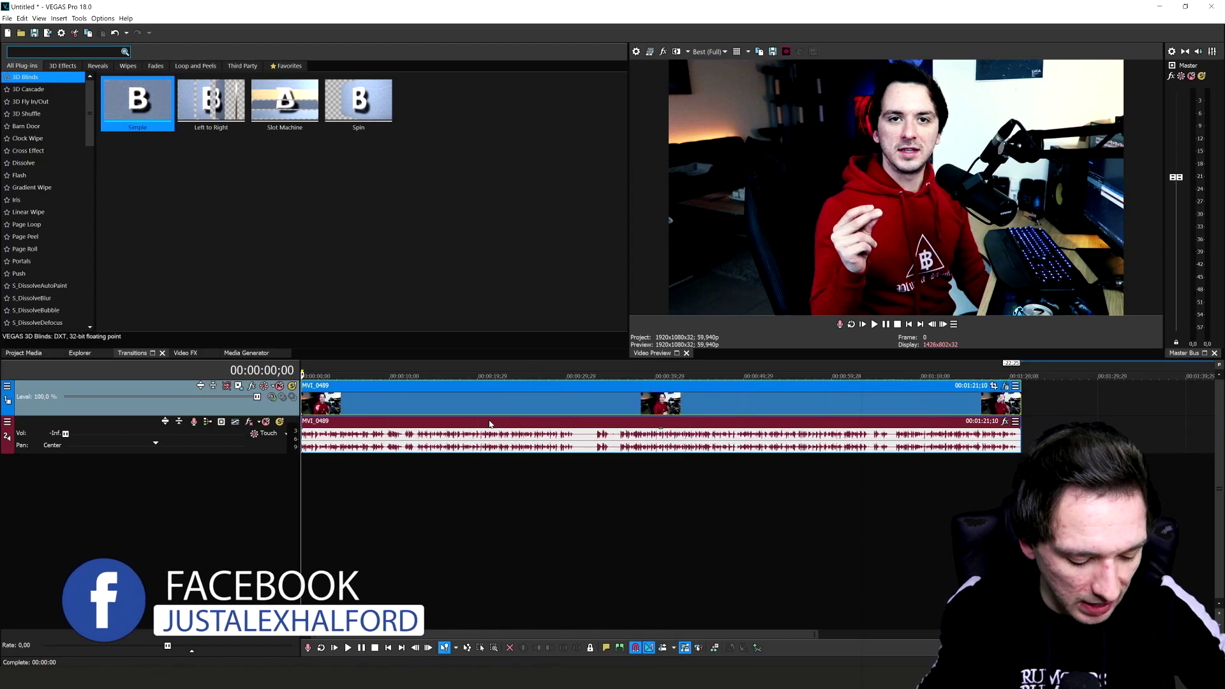
scroll(442, 416, "up", 3)
scroll(441, 416, "down", 3)
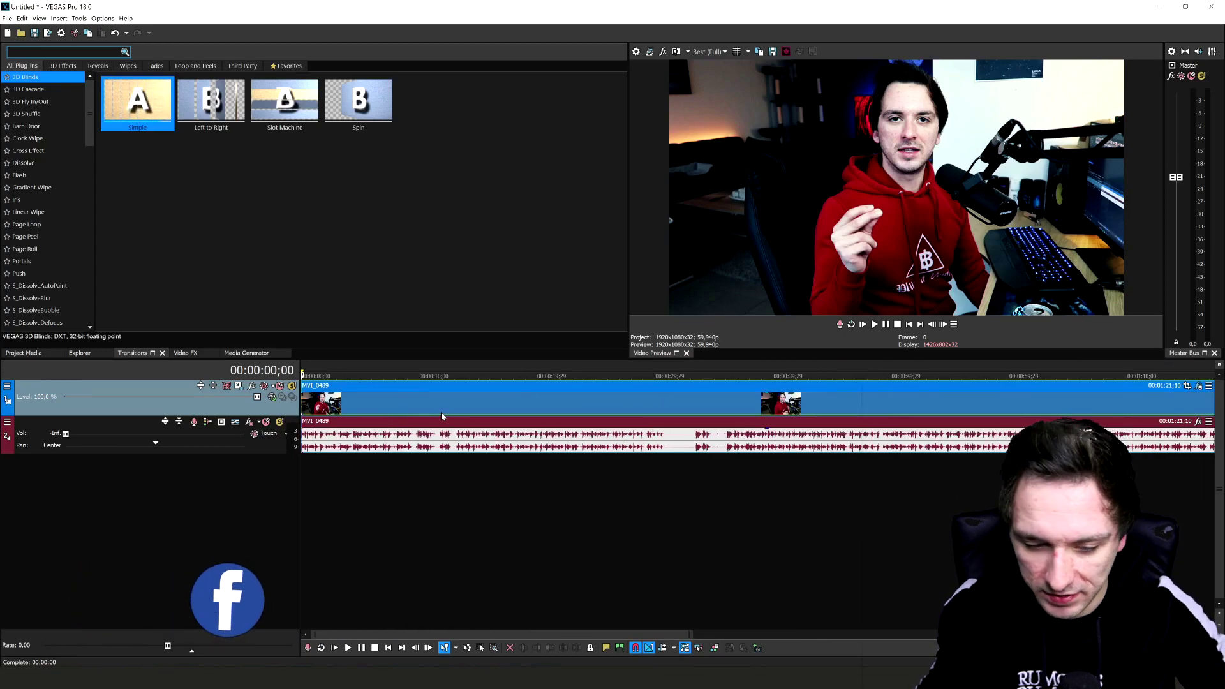
scroll(441, 416, "up", 2)
scroll(441, 416, "down", 1)
scroll(441, 416, "down", 2)
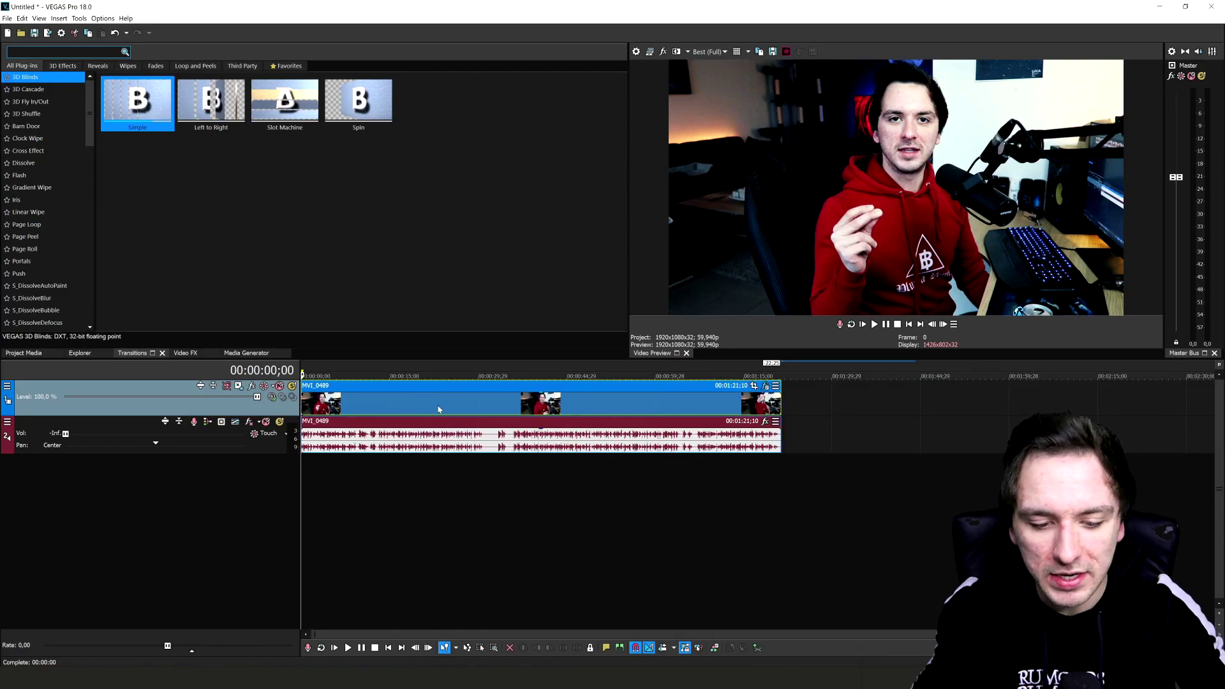
right_click(794, 400)
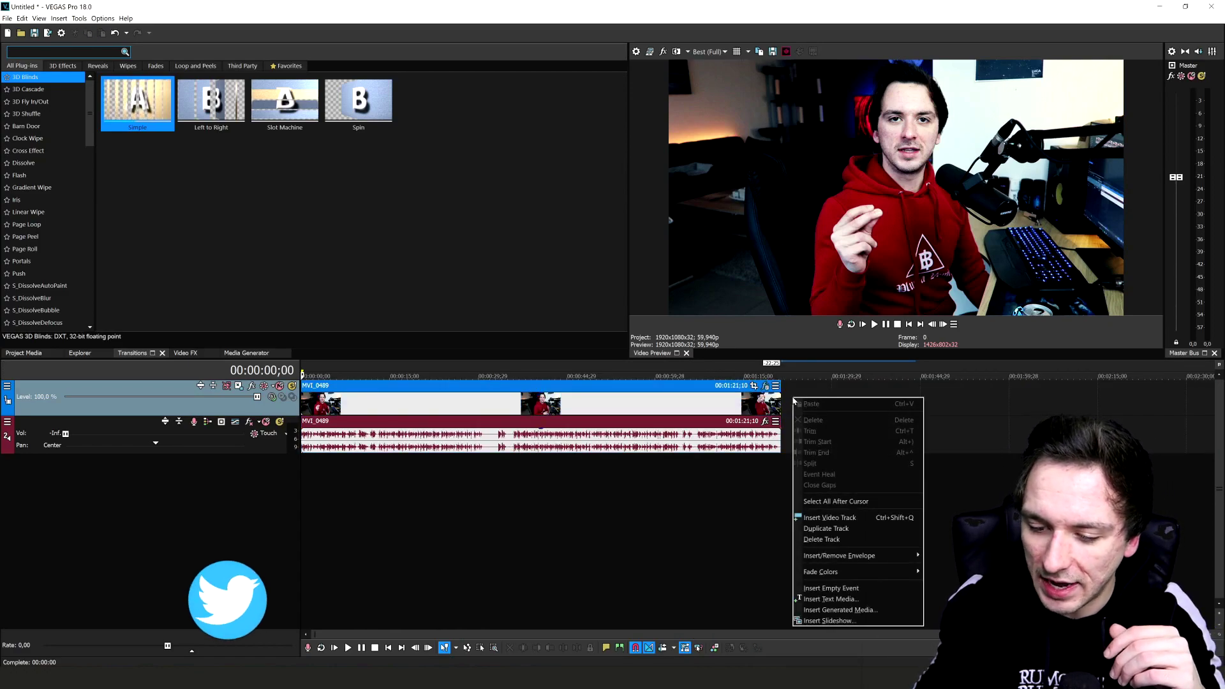
right_click(968, 401)
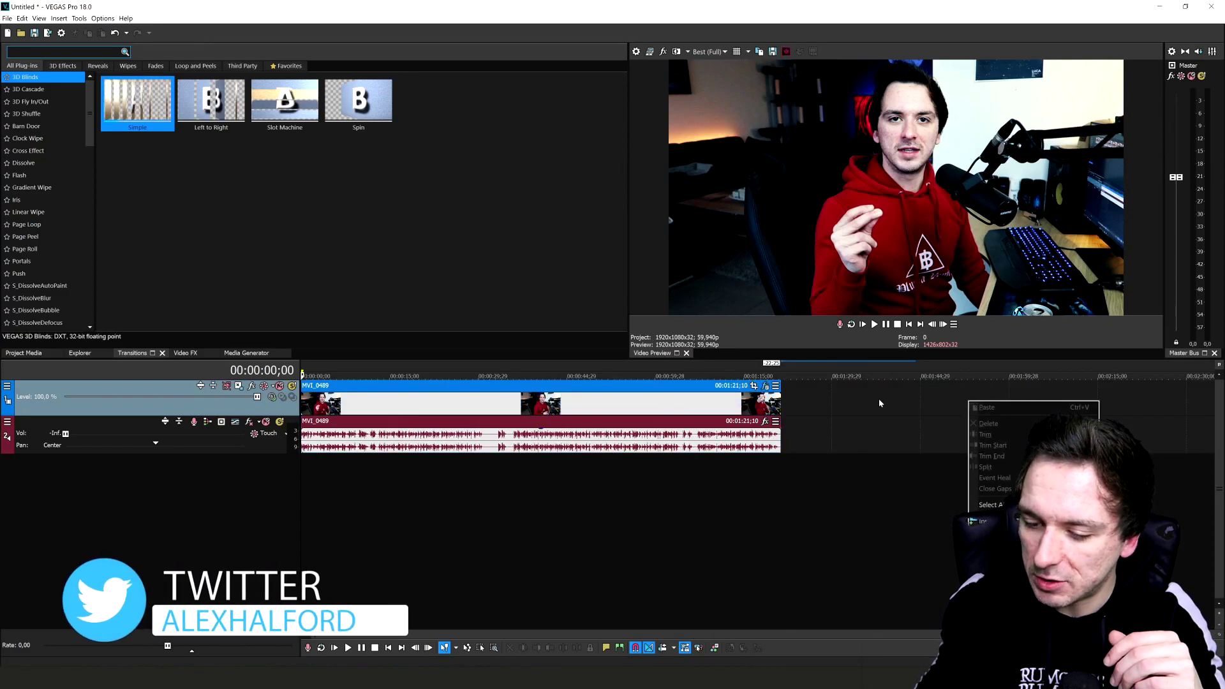
right_click(831, 394)
right_click(788, 391)
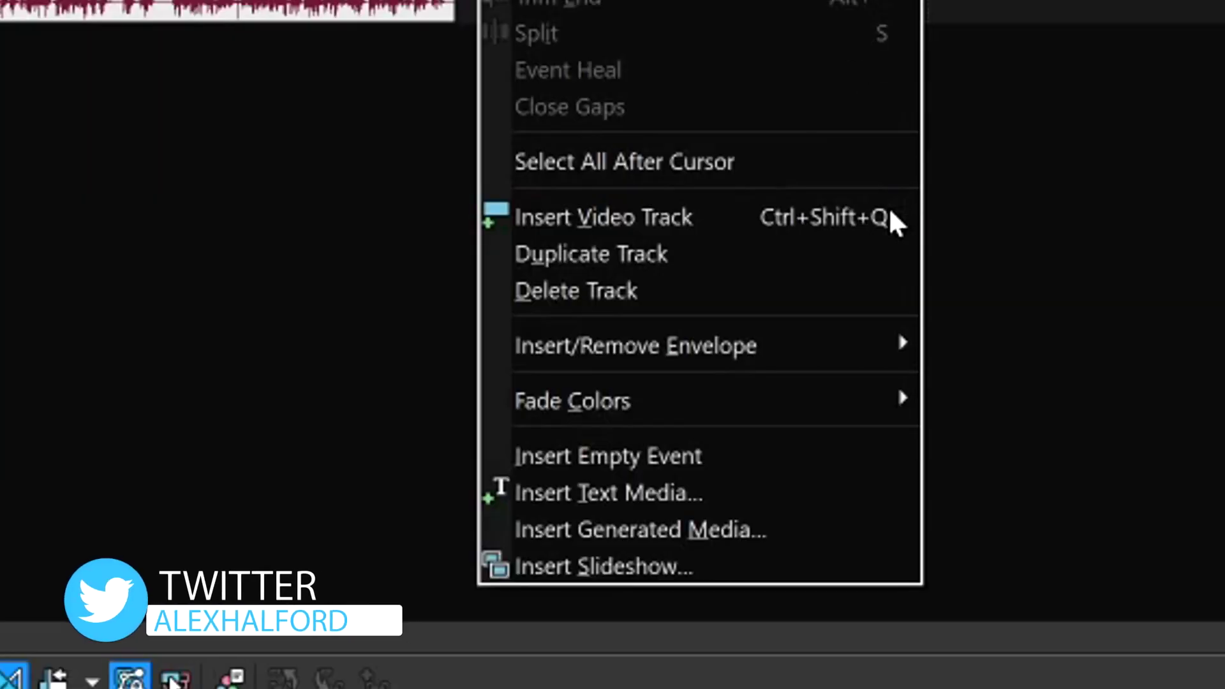
left_click(763, 228)
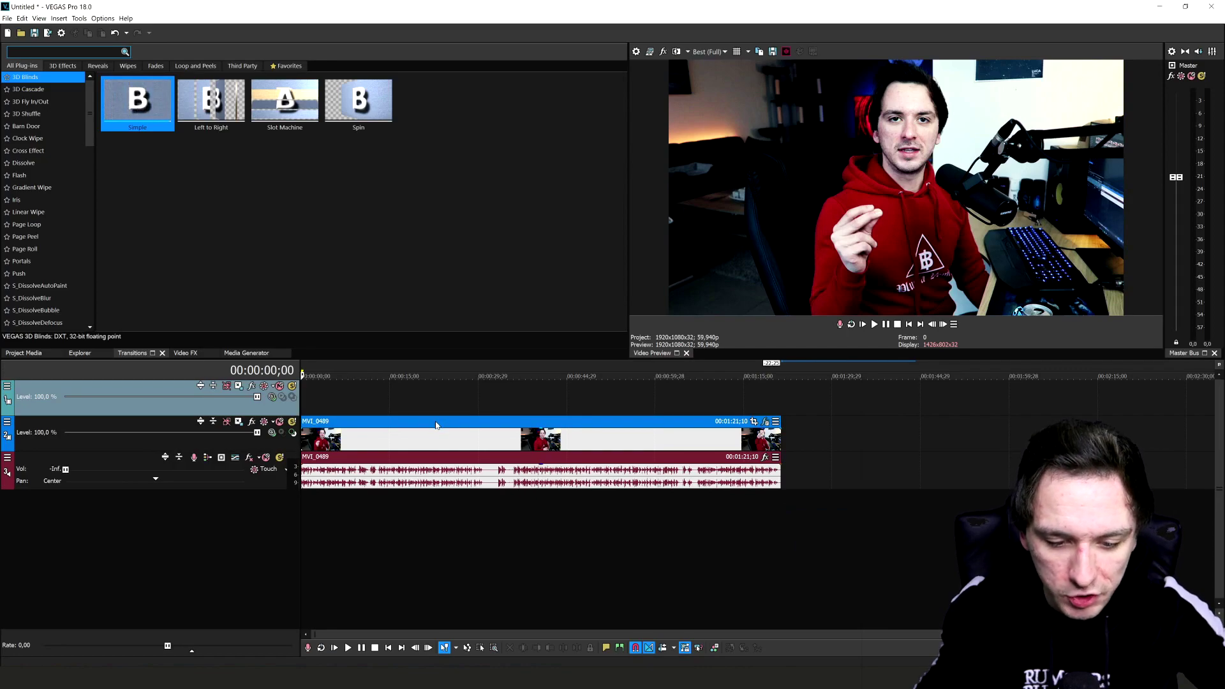
Step: Try duplicating the MVI_0489 video clip onto the empty upper track, and undo the copy
left_click(445, 425)
left_click_drag(447, 423, 444, 397, "ctrl")
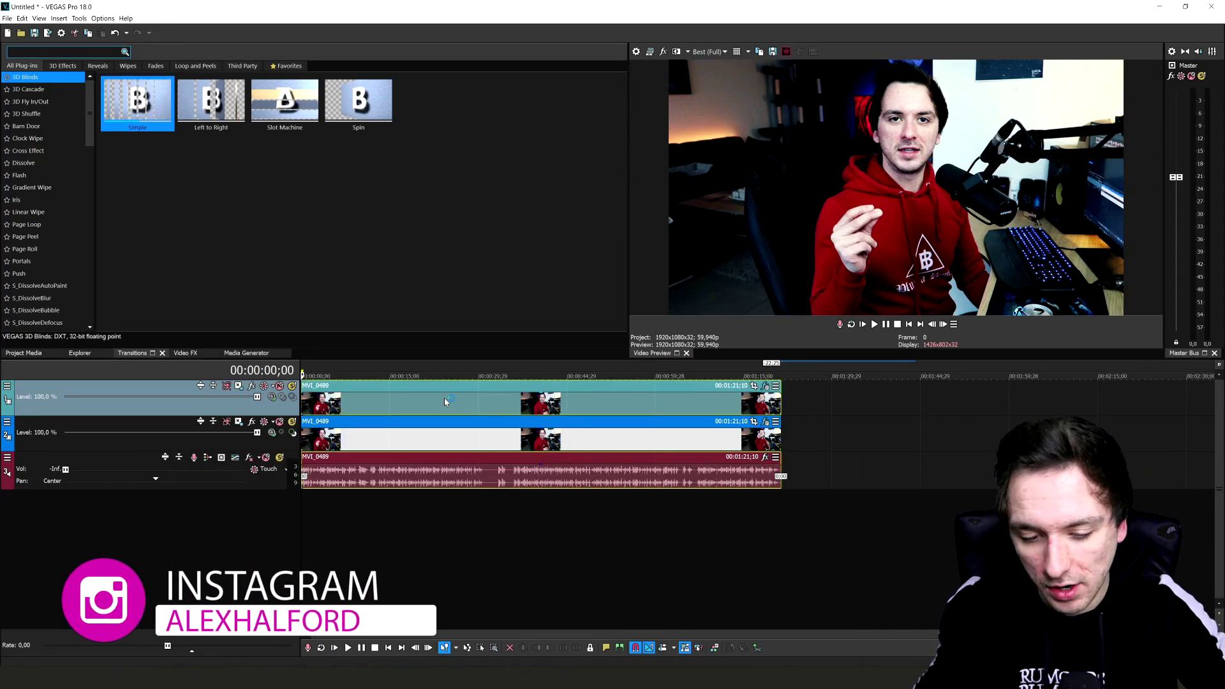
key("ctrl+z")
Step: Try copying and pasting the MVI_0489 video clip with another video track inserted, and undo these changes
right_click(449, 431)
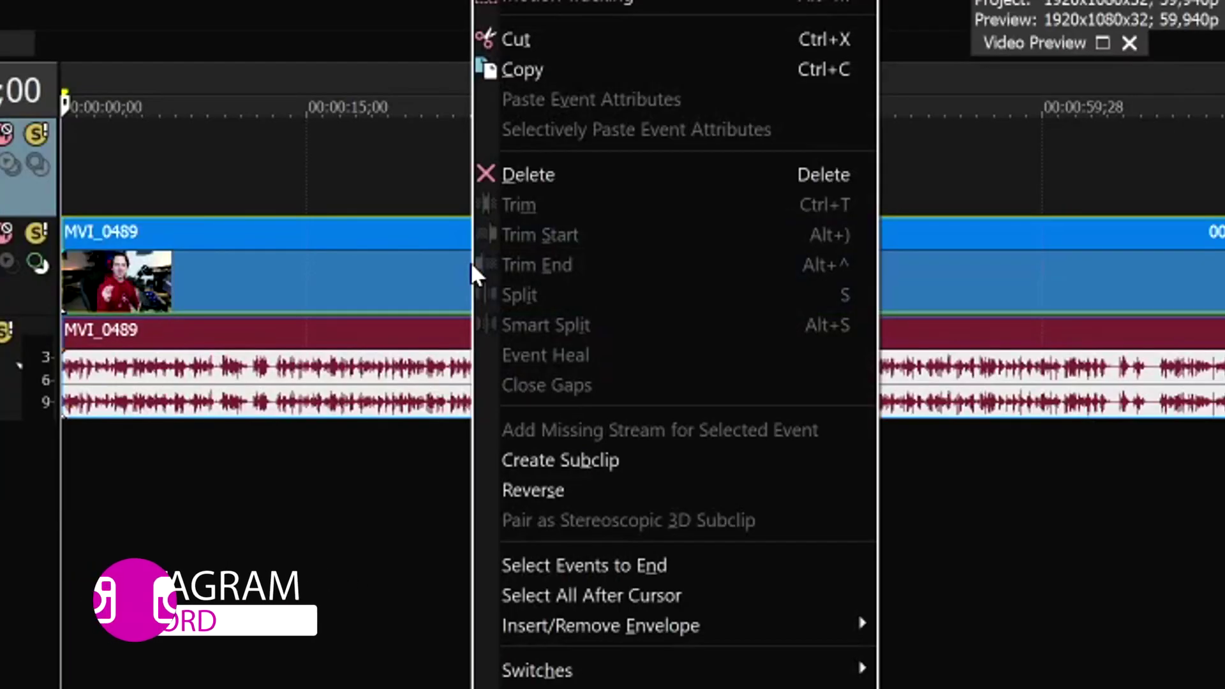
left_click(584, 73)
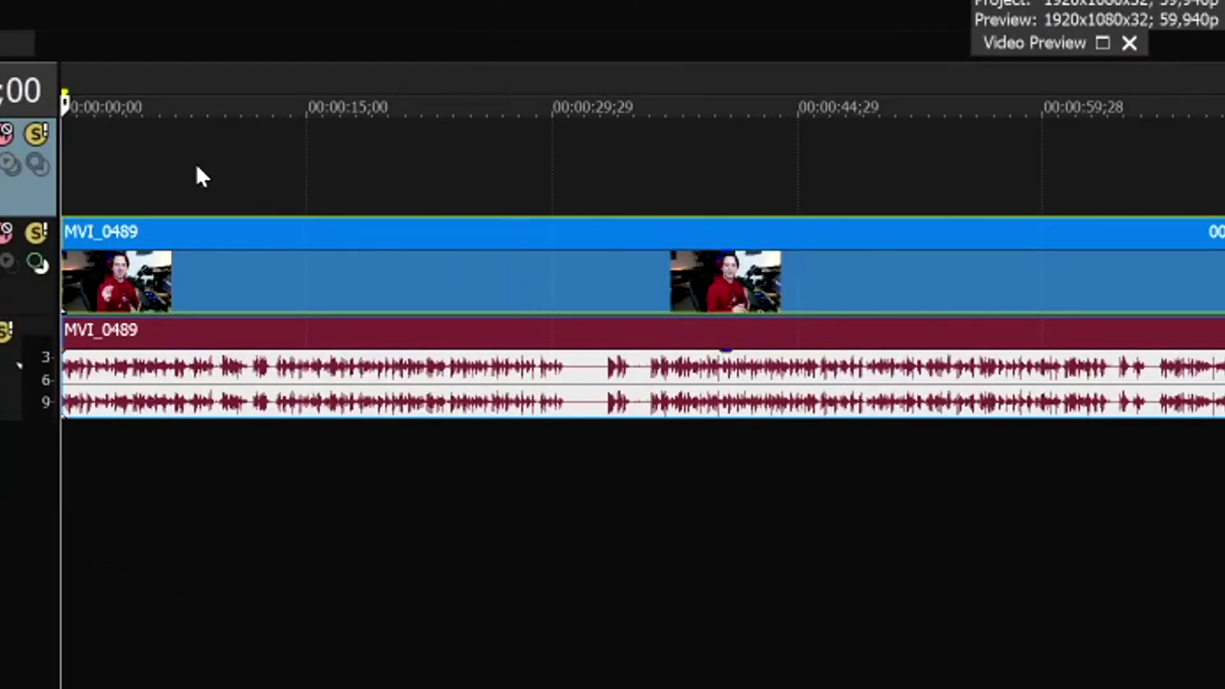
right_click(197, 168)
left_click(392, 504)
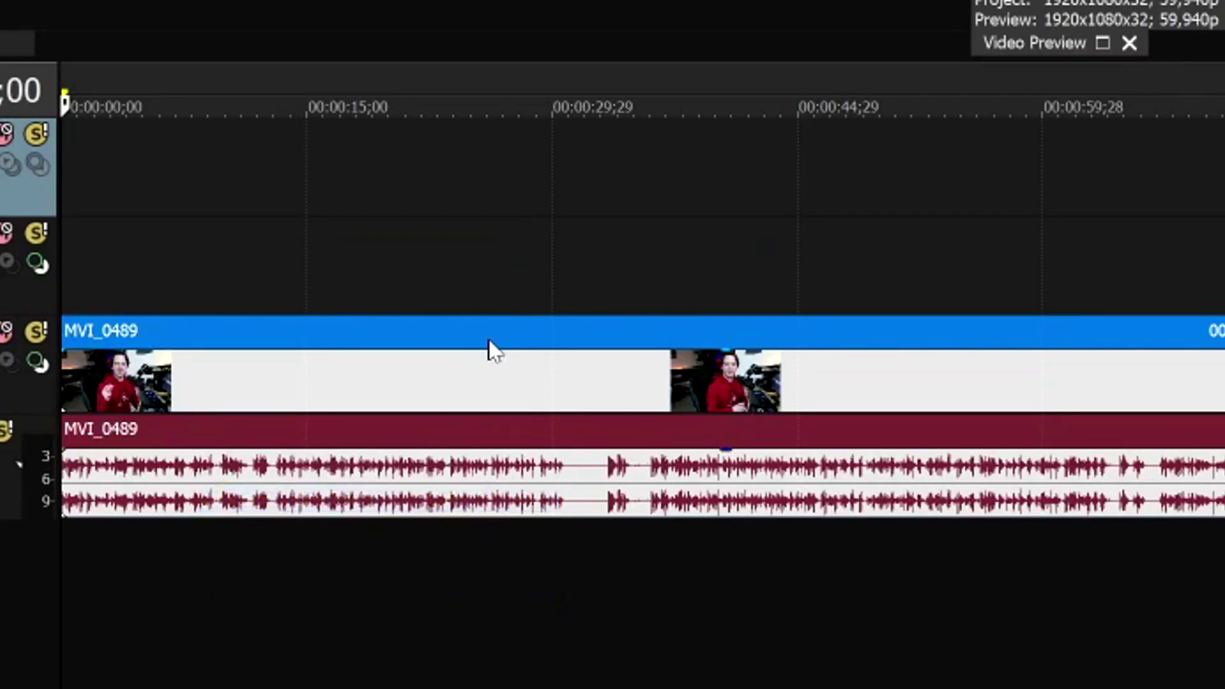
key("ctrl+v")
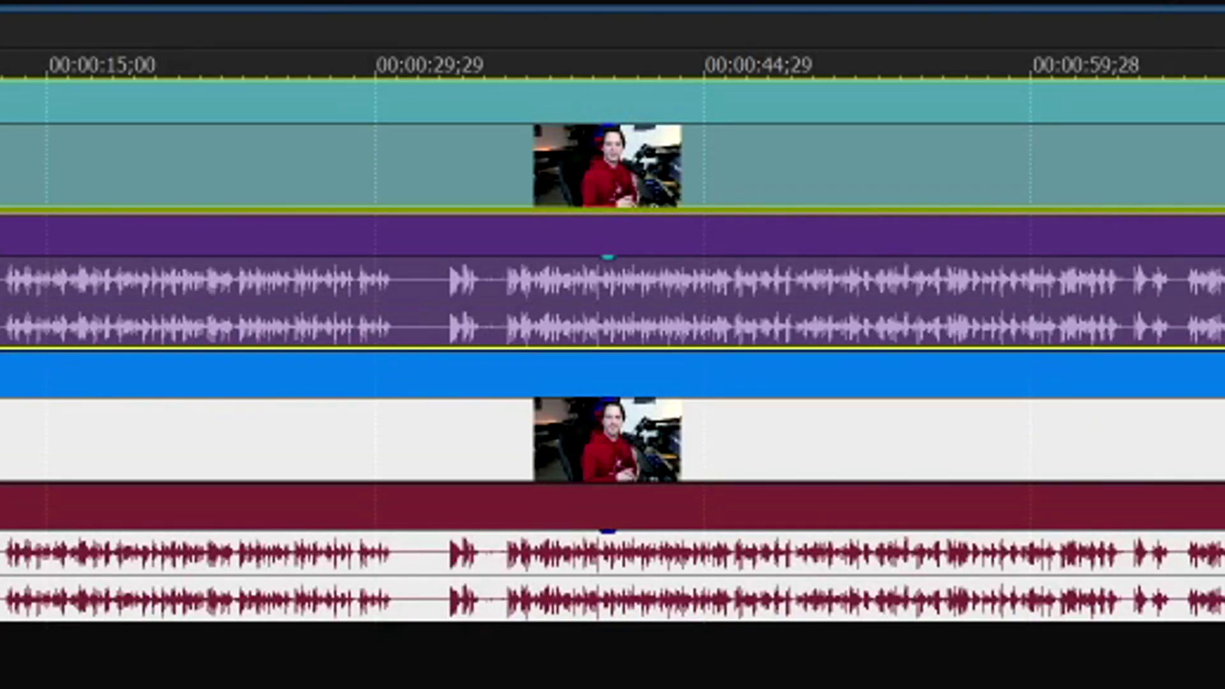
key("ctrl+z")
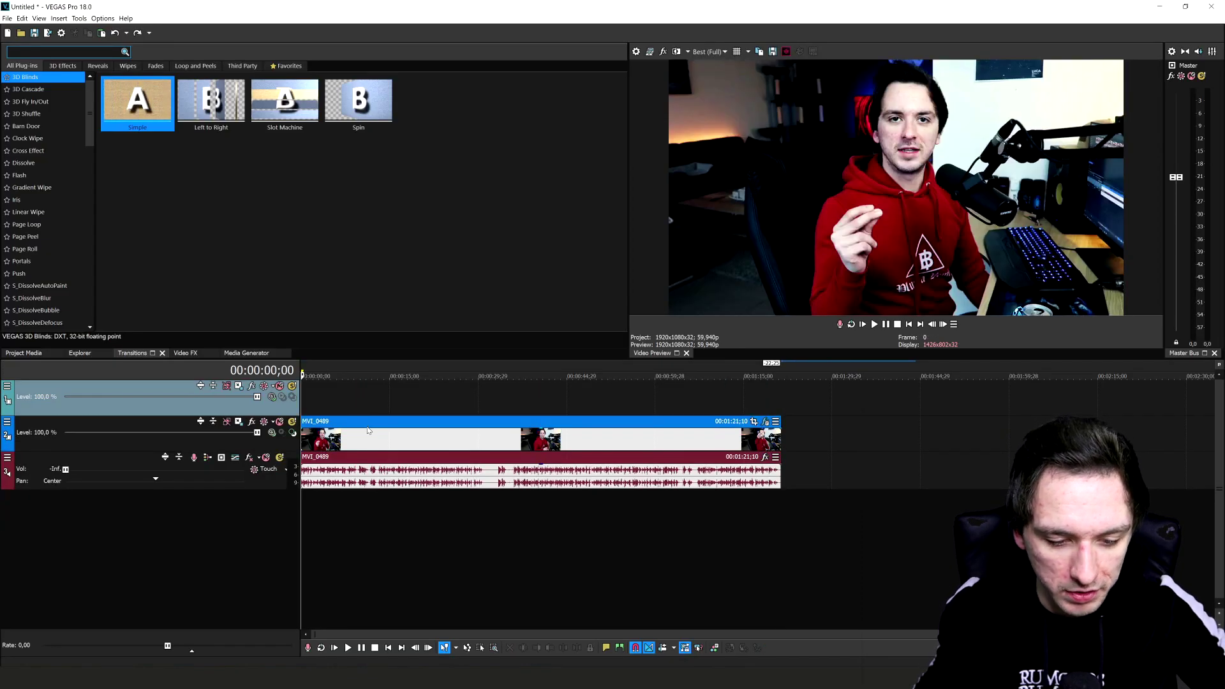
Step: Duplicate the MVI_0489 video clip onto the empty video track directly above it, aligned with the original
left_click(368, 426)
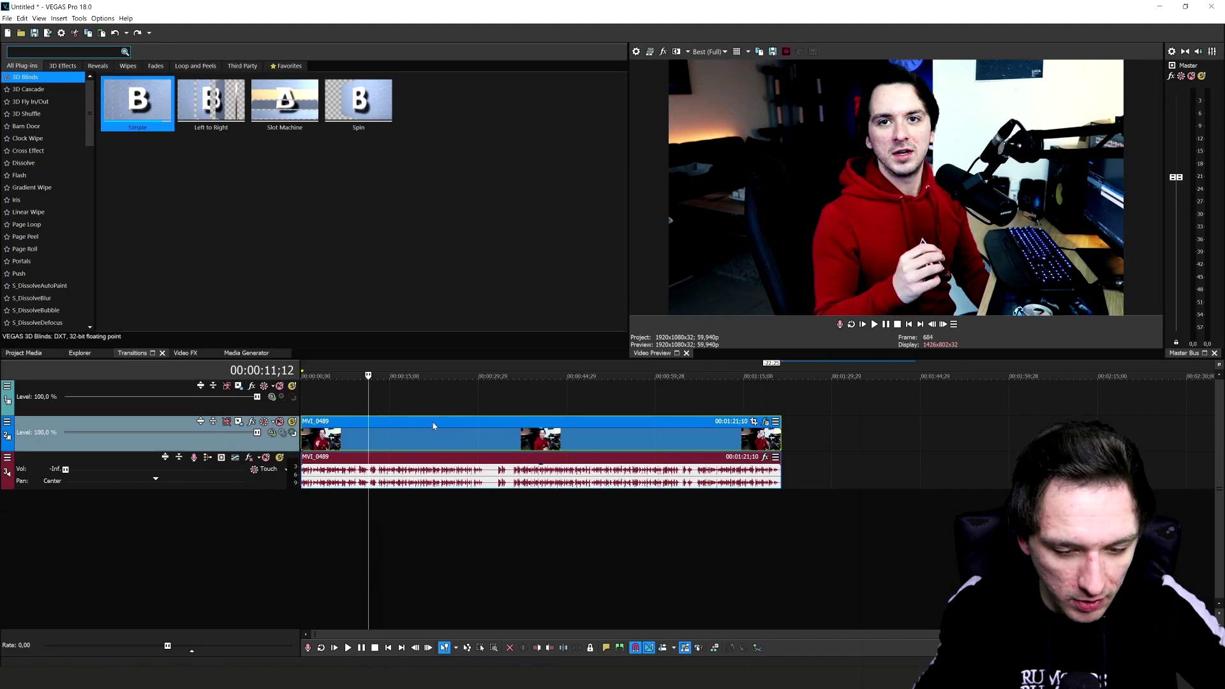
left_click_drag(433, 426, 431, 397)
left_click(468, 399)
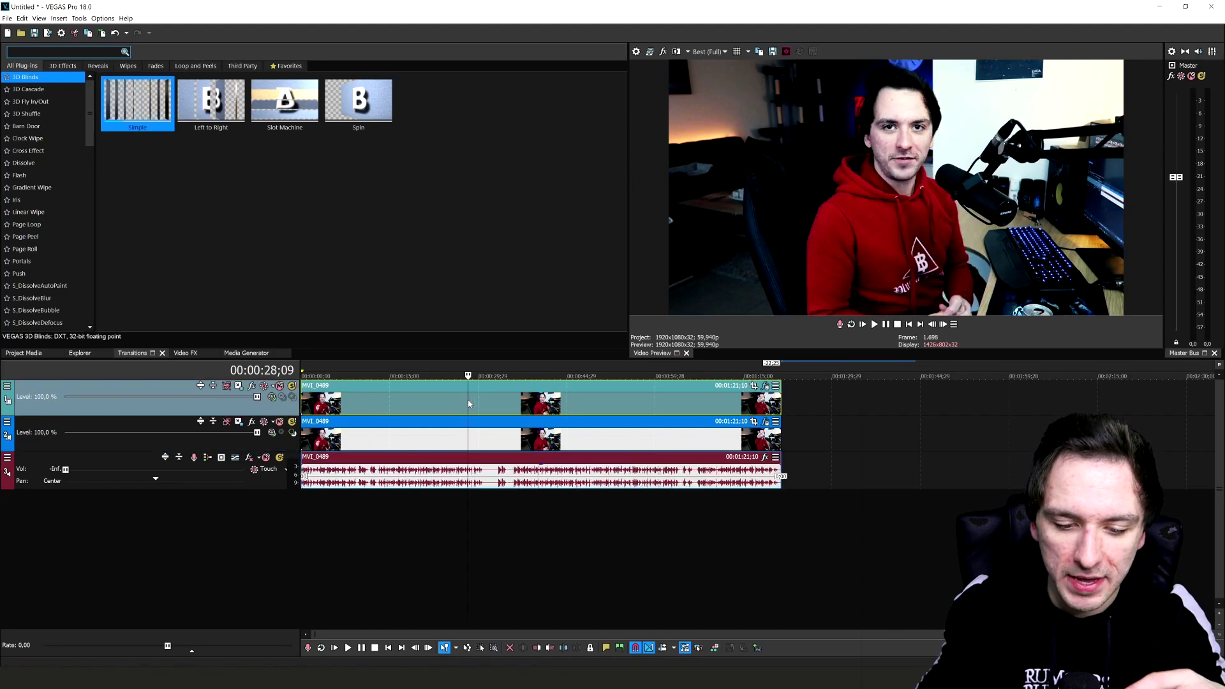
left_click(405, 399)
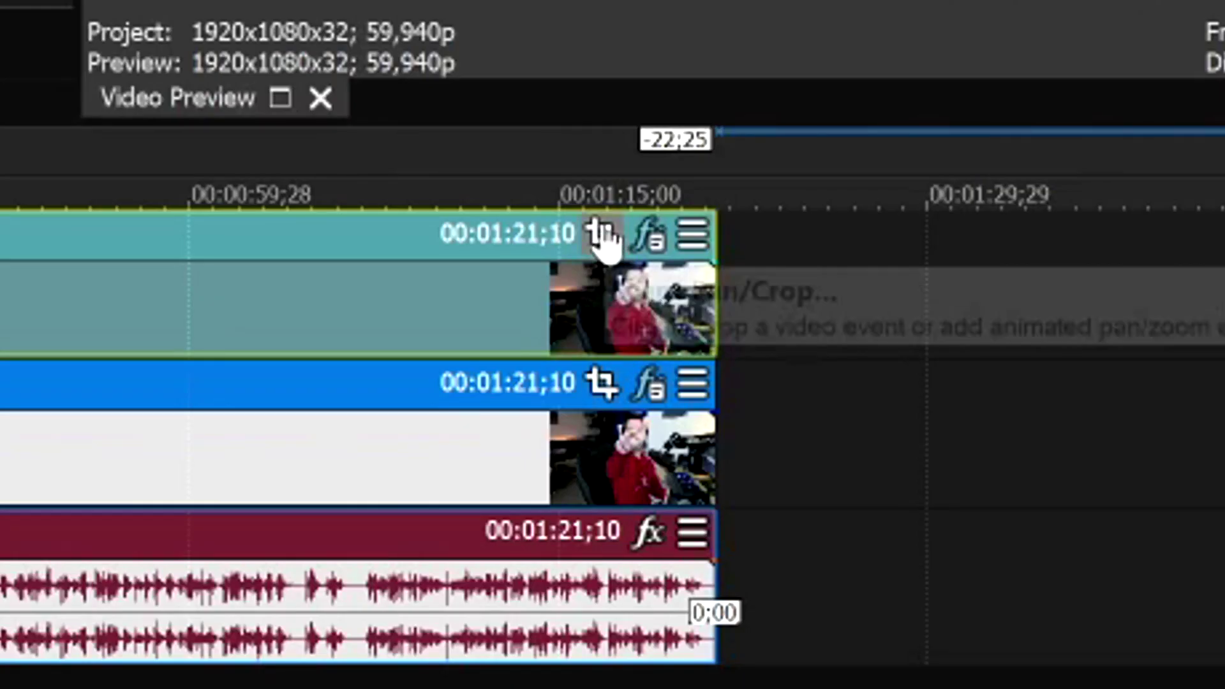
Step: Open the upper MVI_0489 clip's Pan/Crop settings and search the video effects for "defocus"
left_click(603, 237)
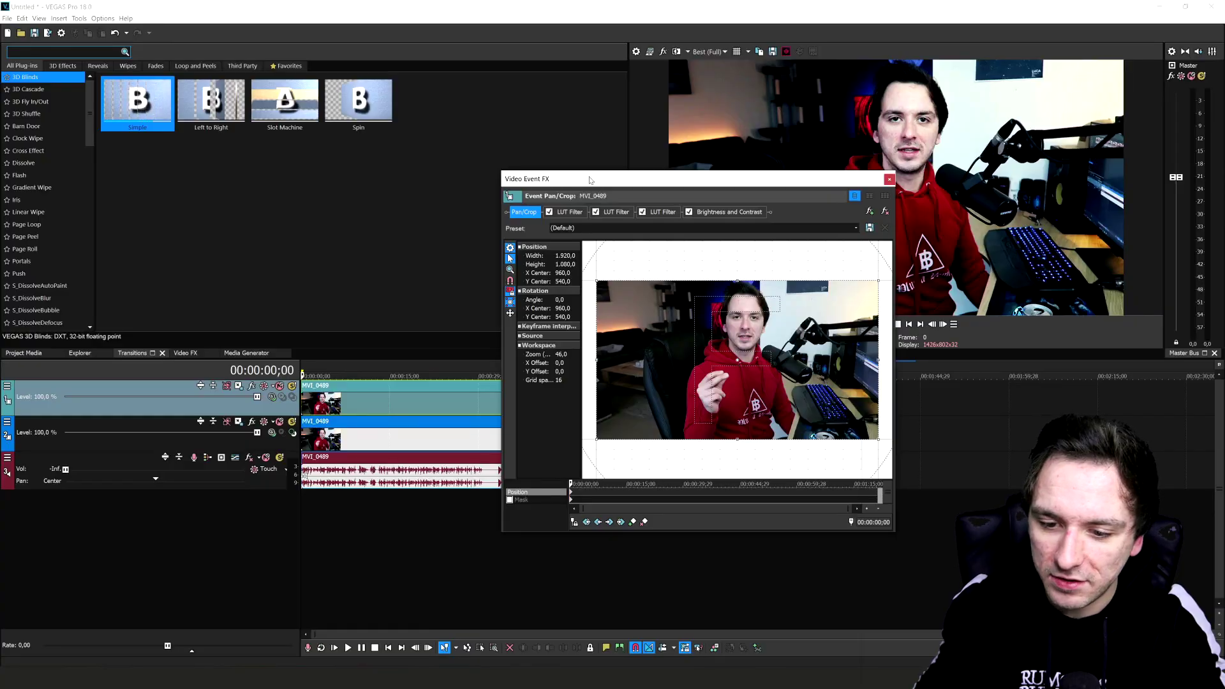
left_click_drag(590, 180, 401, 111)
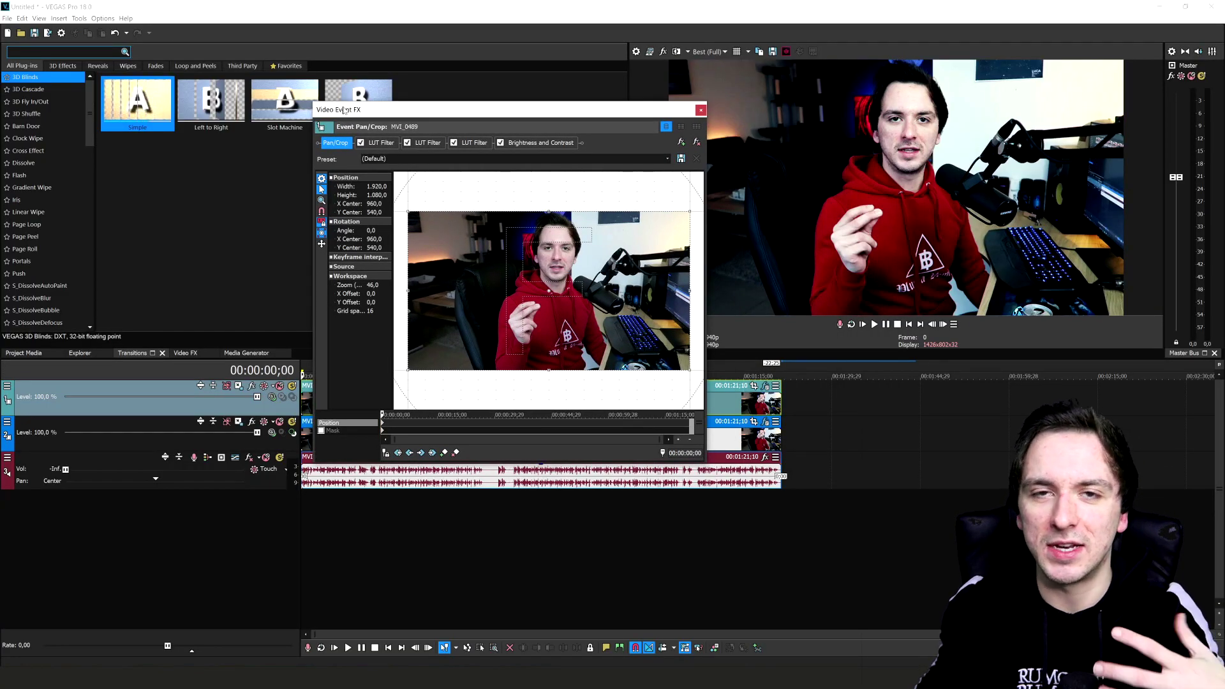
left_click(185, 354)
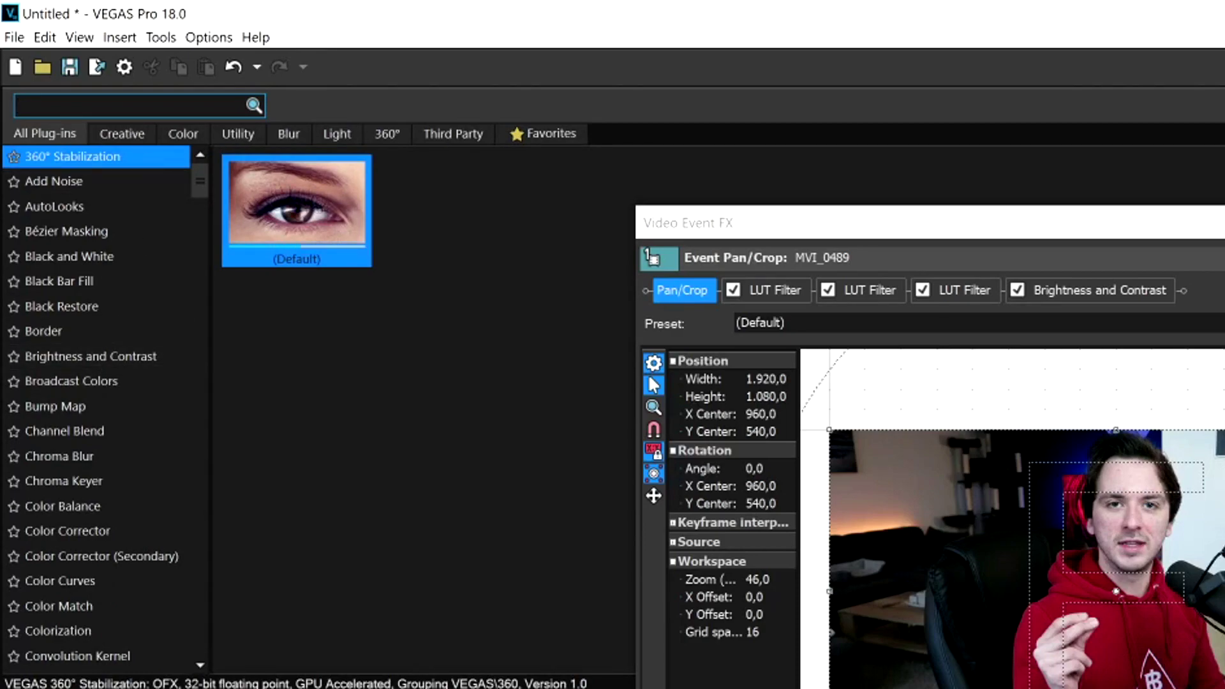
type("defocus")
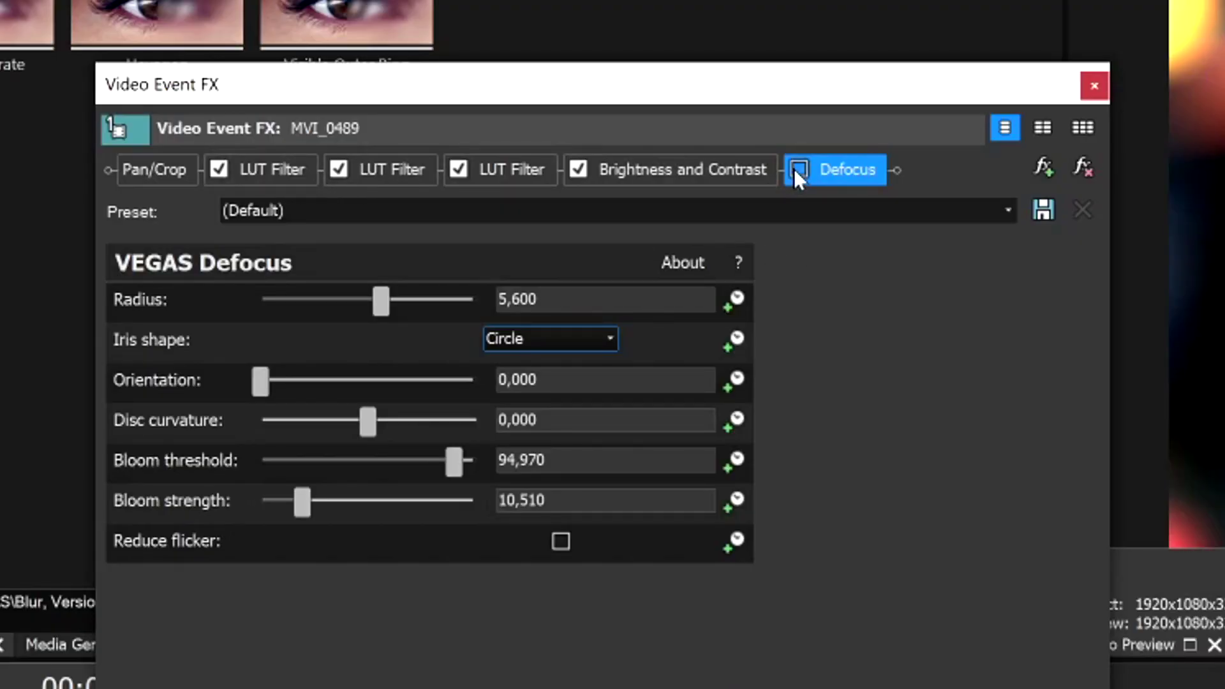
Step: Enable the mask in the upper clip's Pan/Crop settings, activate the Anchor Creation Tool, and enlarge the window
left_click(161, 172)
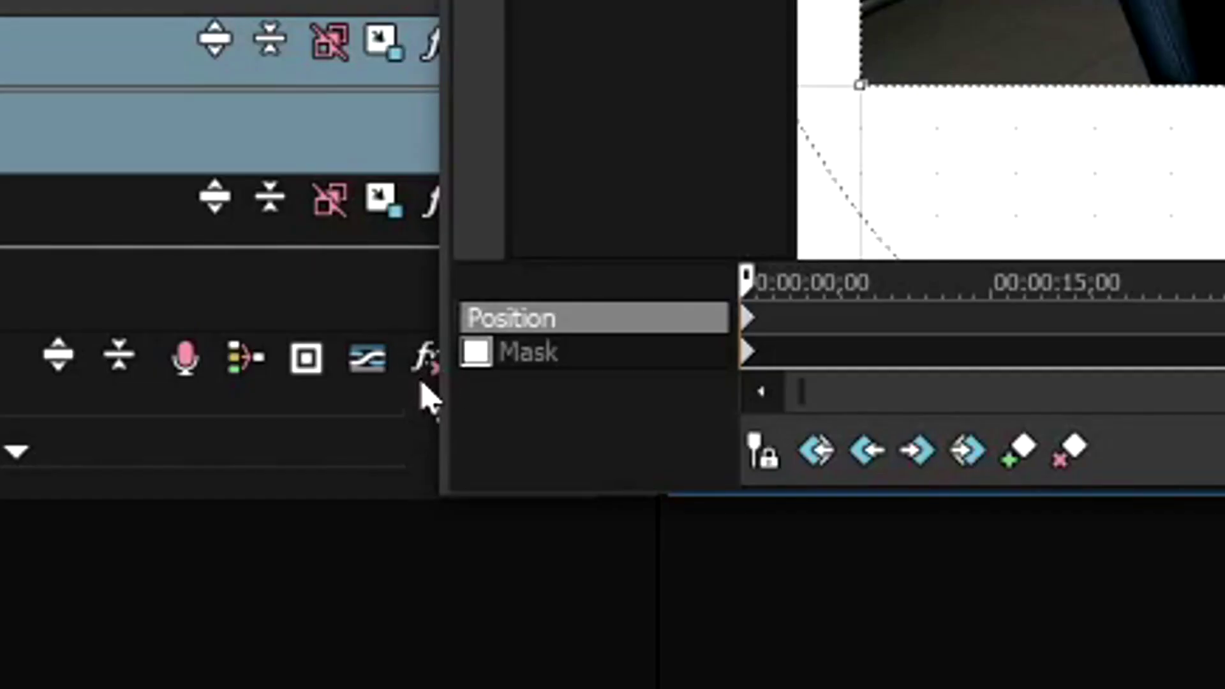
left_click(476, 352)
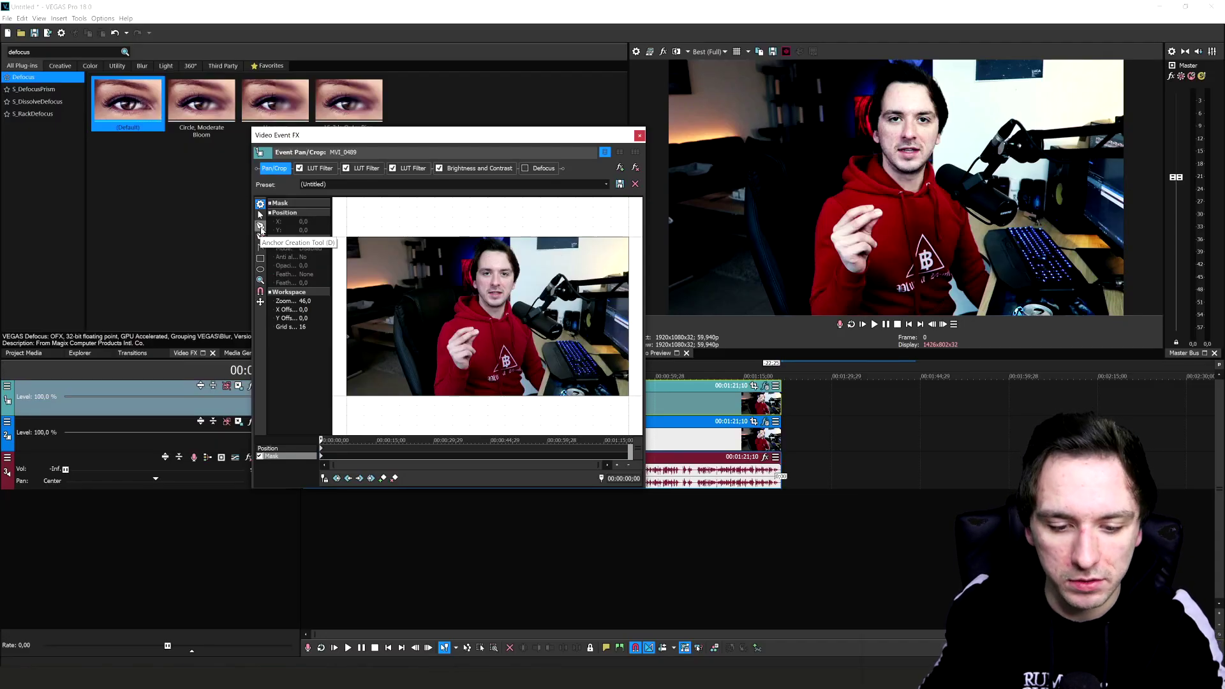
left_click(260, 228)
left_click_drag(382, 135, 223, 27)
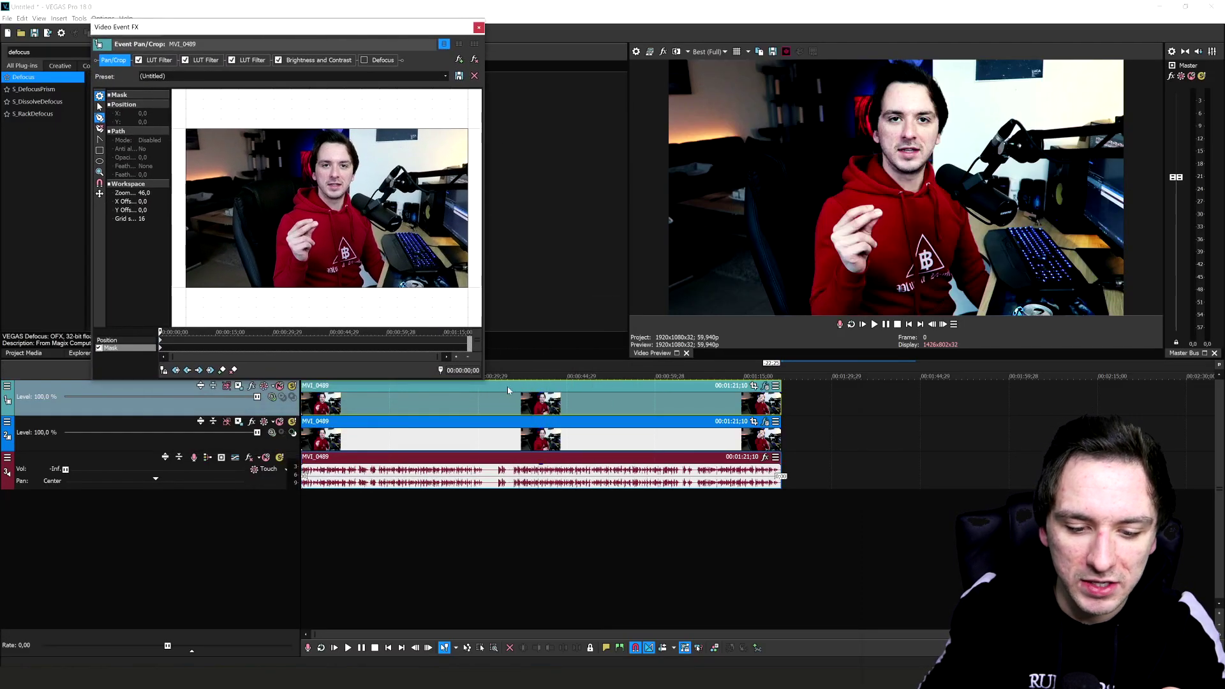
left_click_drag(482, 381, 1092, 589)
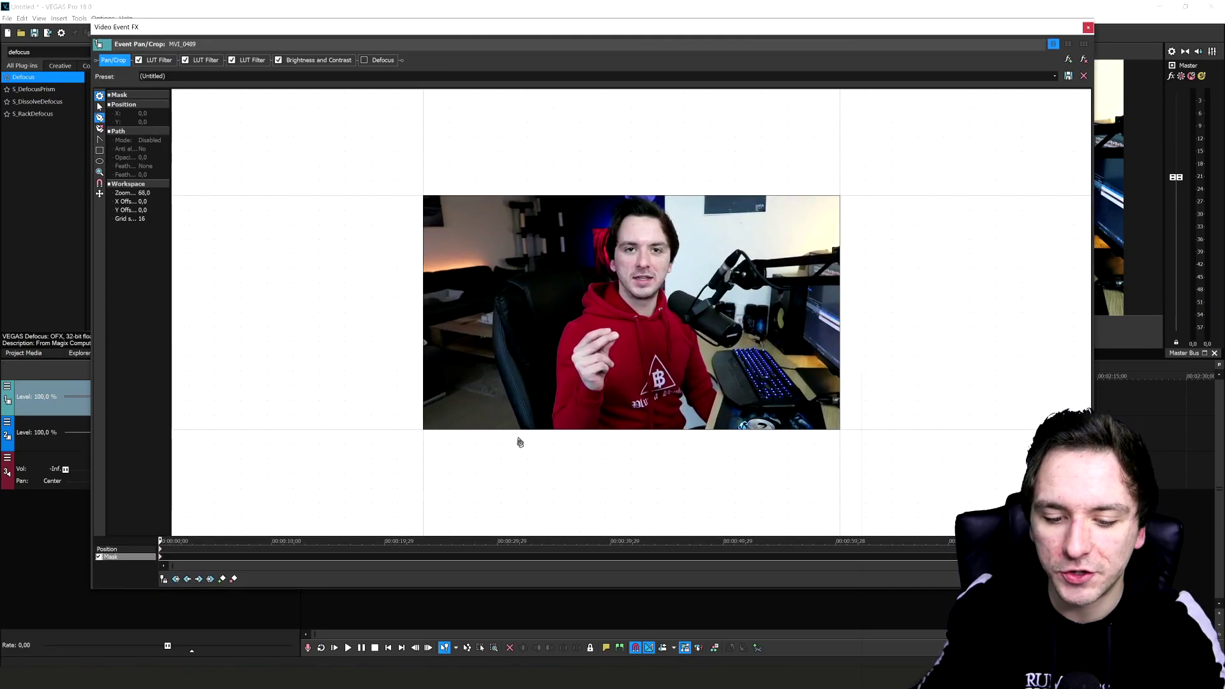
Step: Start a mask path at the frame's lower edge and trace up the outer left edge of the chair with anchor points
scroll(530, 430, "down", 3)
scroll(530, 429, "down", 2)
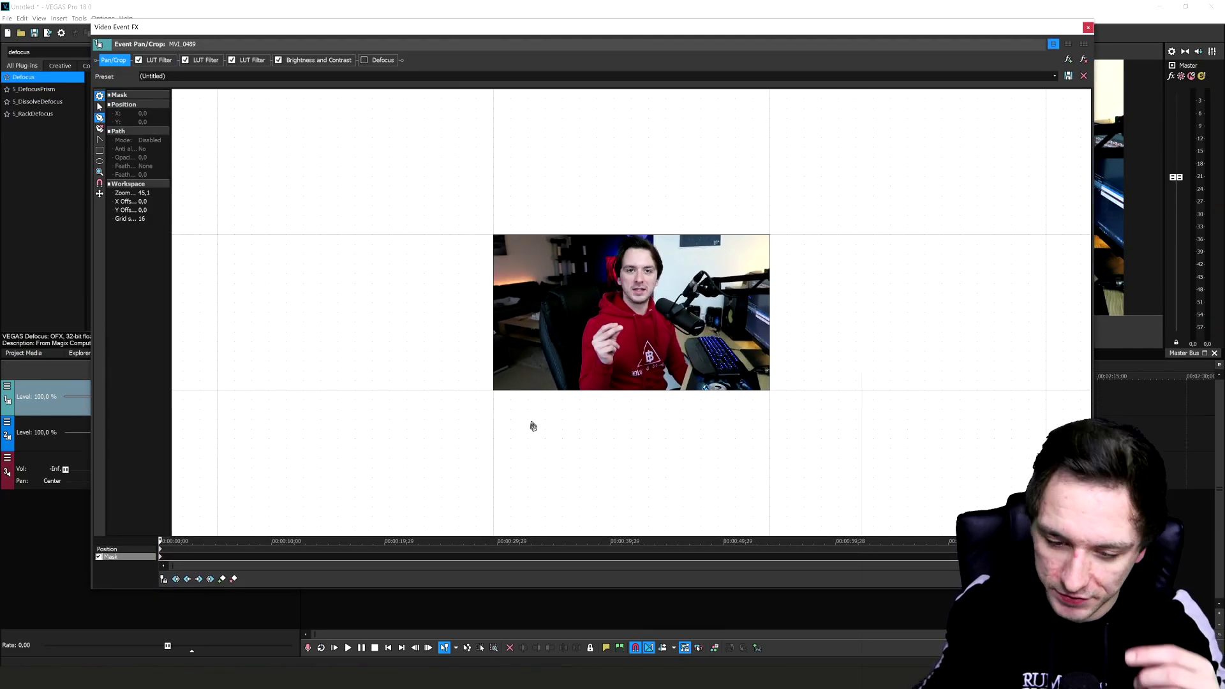
scroll(536, 421, "up", 3)
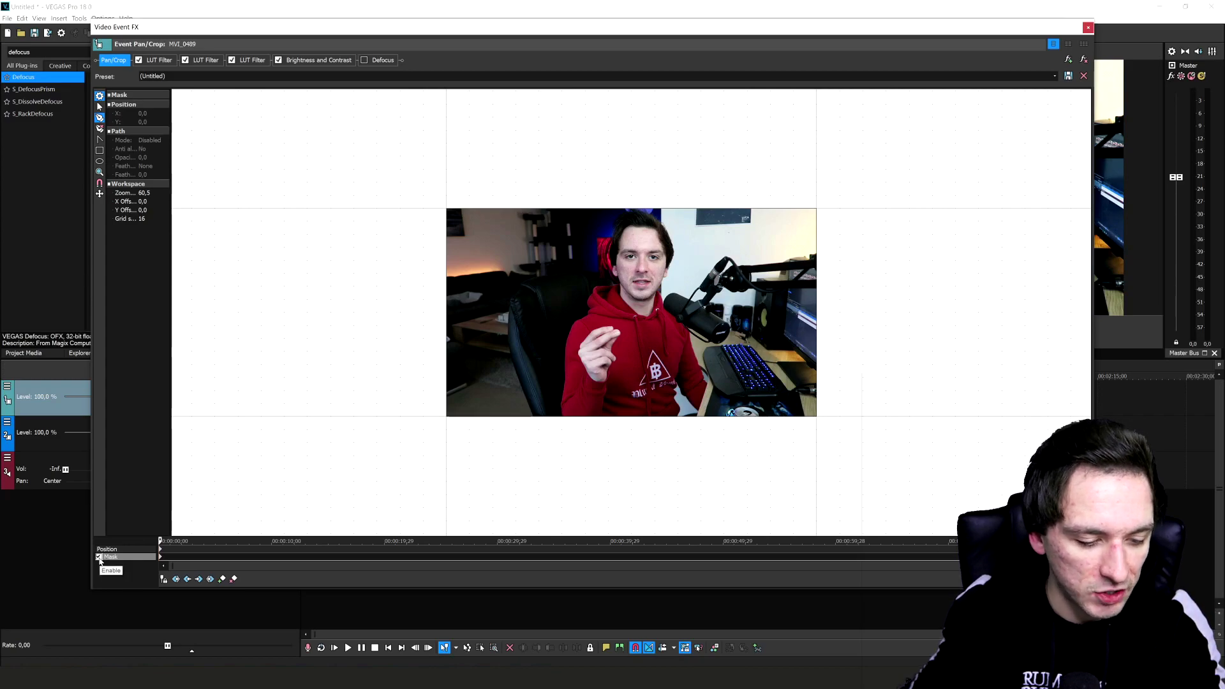
scroll(481, 453, "up", 3)
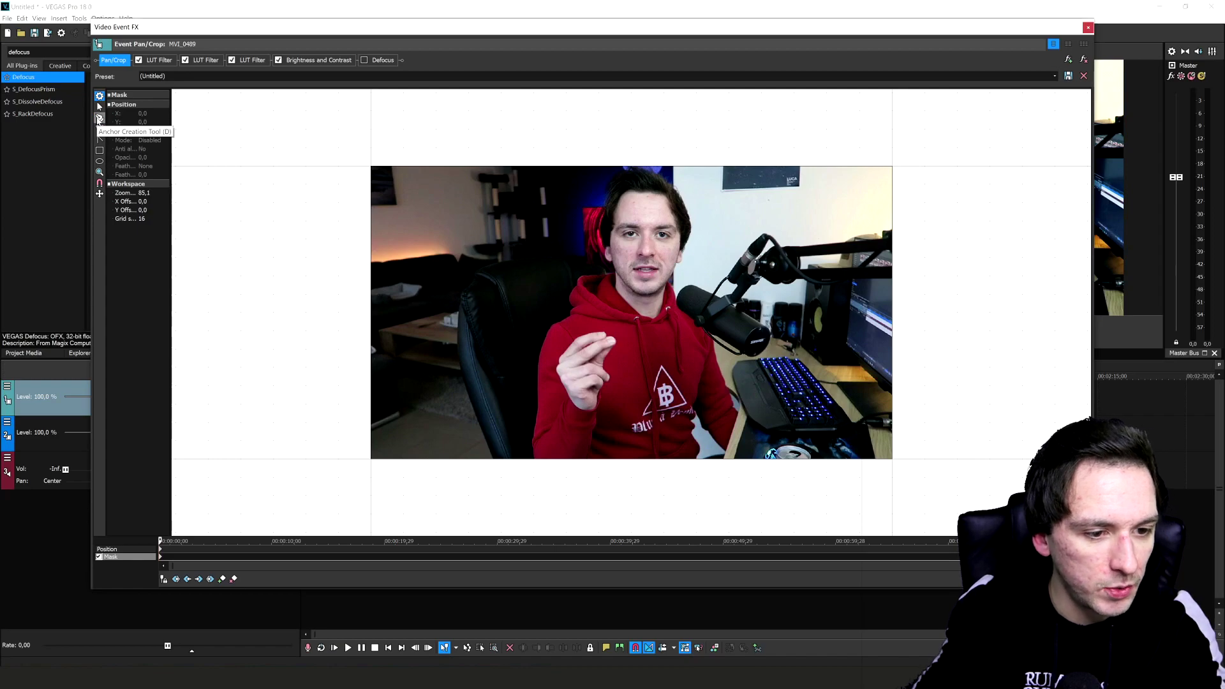
left_click(99, 118)
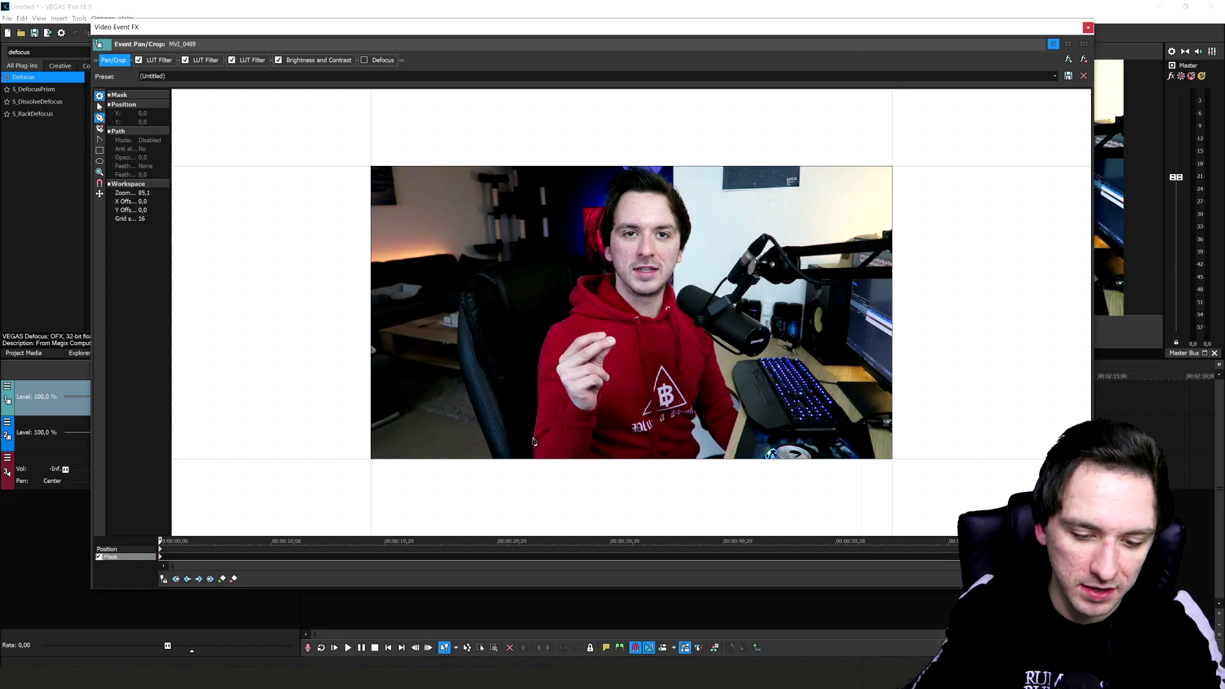
left_click(493, 458)
left_click(473, 413)
left_click(457, 355)
left_click(458, 311)
left_click(464, 290)
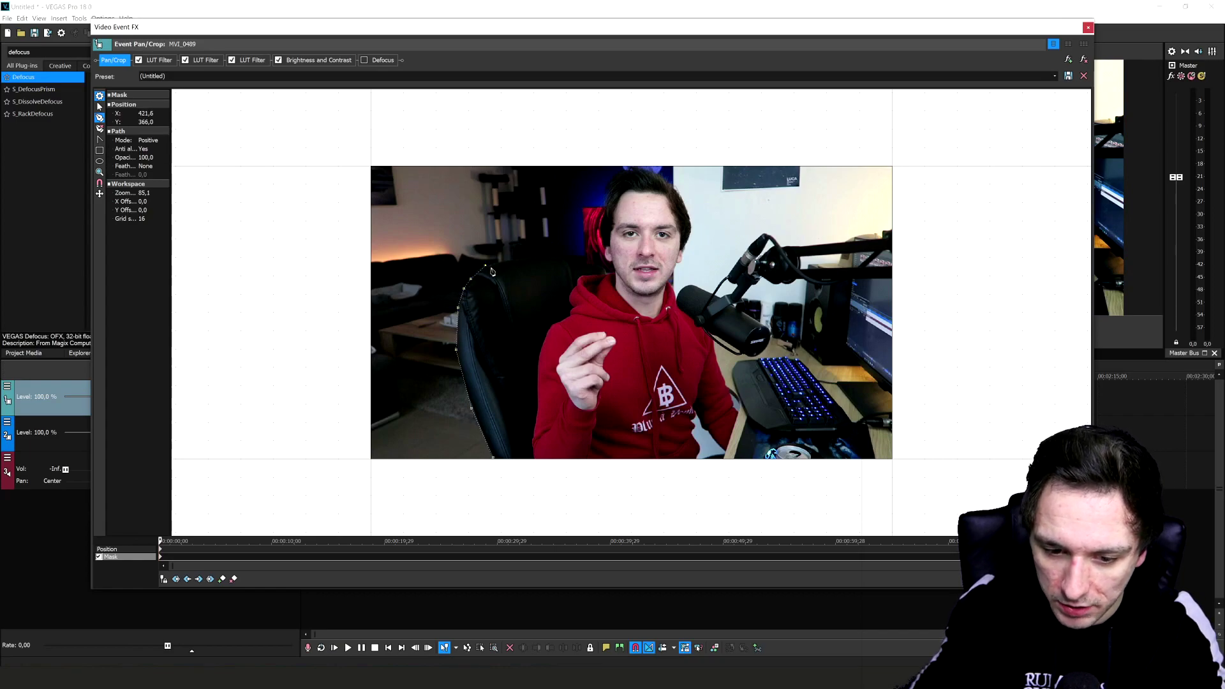
Step: Continue the mask path along the top of the chair, up the left side of the man's head and over his hair
left_click(521, 260)
left_click(547, 254)
left_click(563, 258)
left_click(609, 267)
left_click(603, 255)
left_click(601, 244)
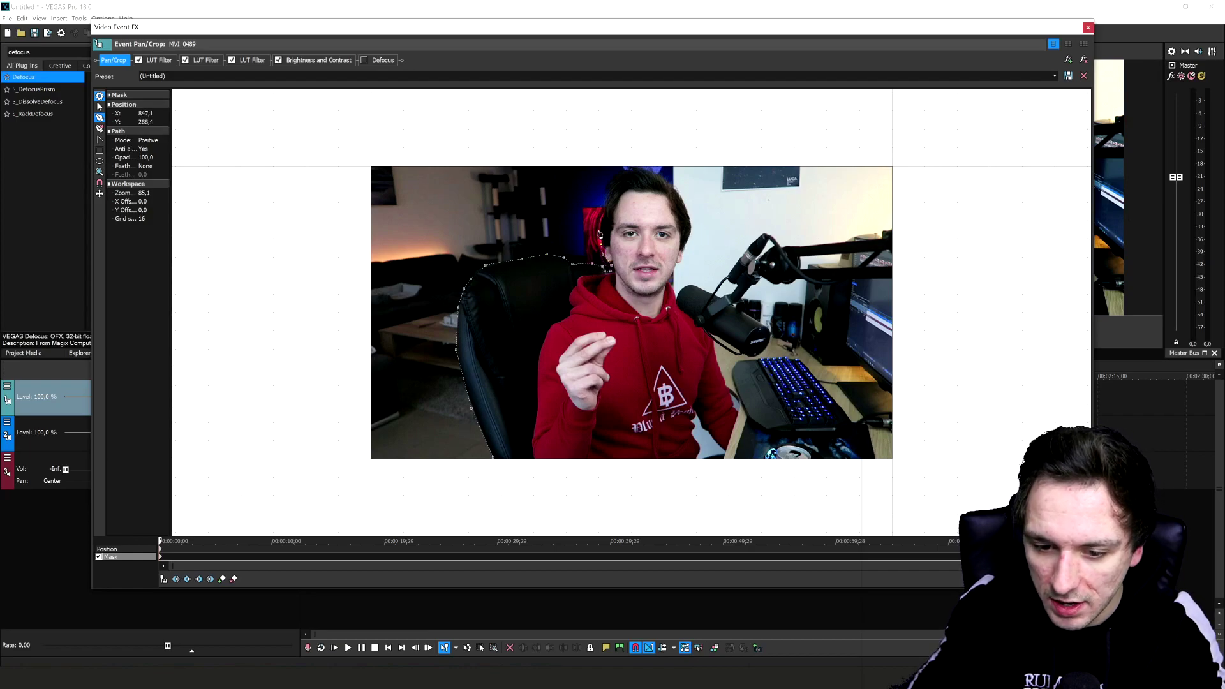
left_click(604, 210)
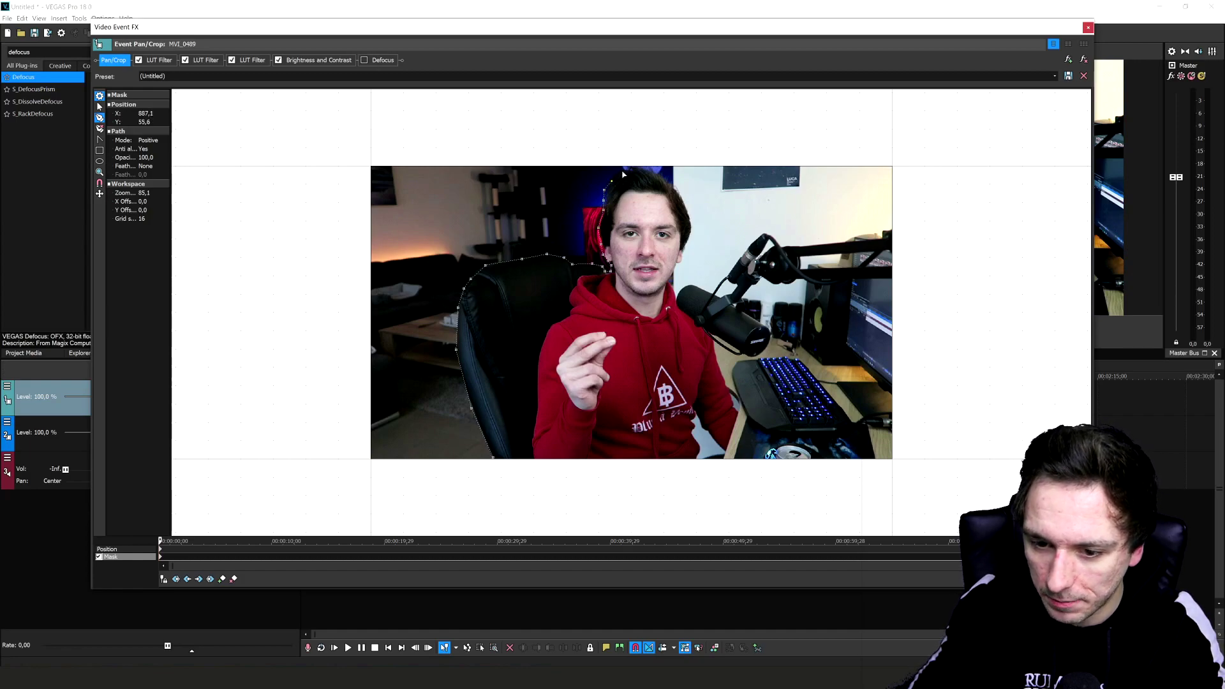
left_click_drag(669, 182, 680, 195)
left_click(681, 198)
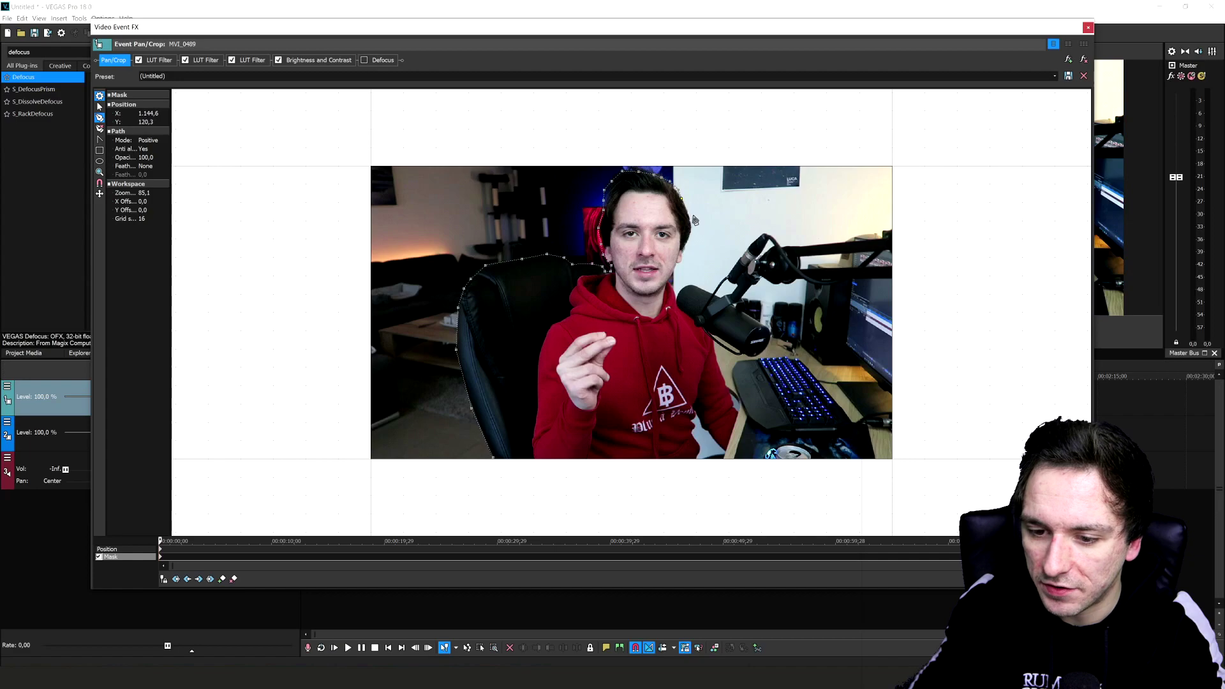
Step: Place mask anchor points down the right side of the man's head and neck, and undo them
left_click(691, 233)
left_click(684, 255)
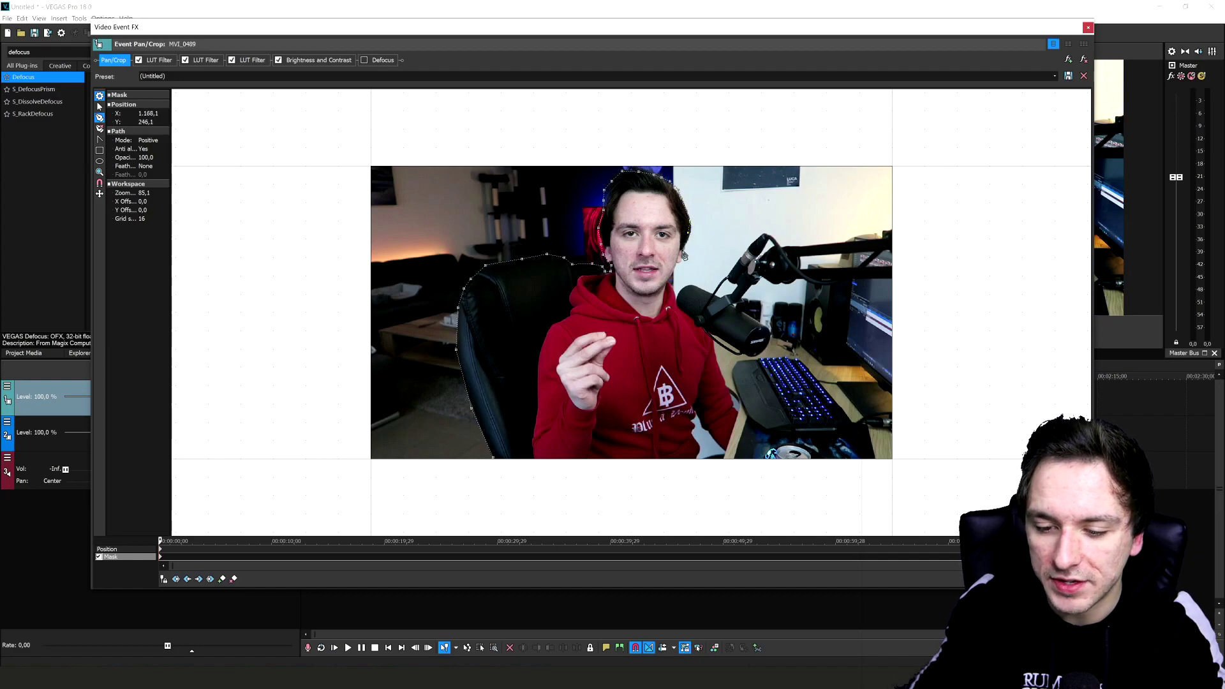
left_click(678, 263)
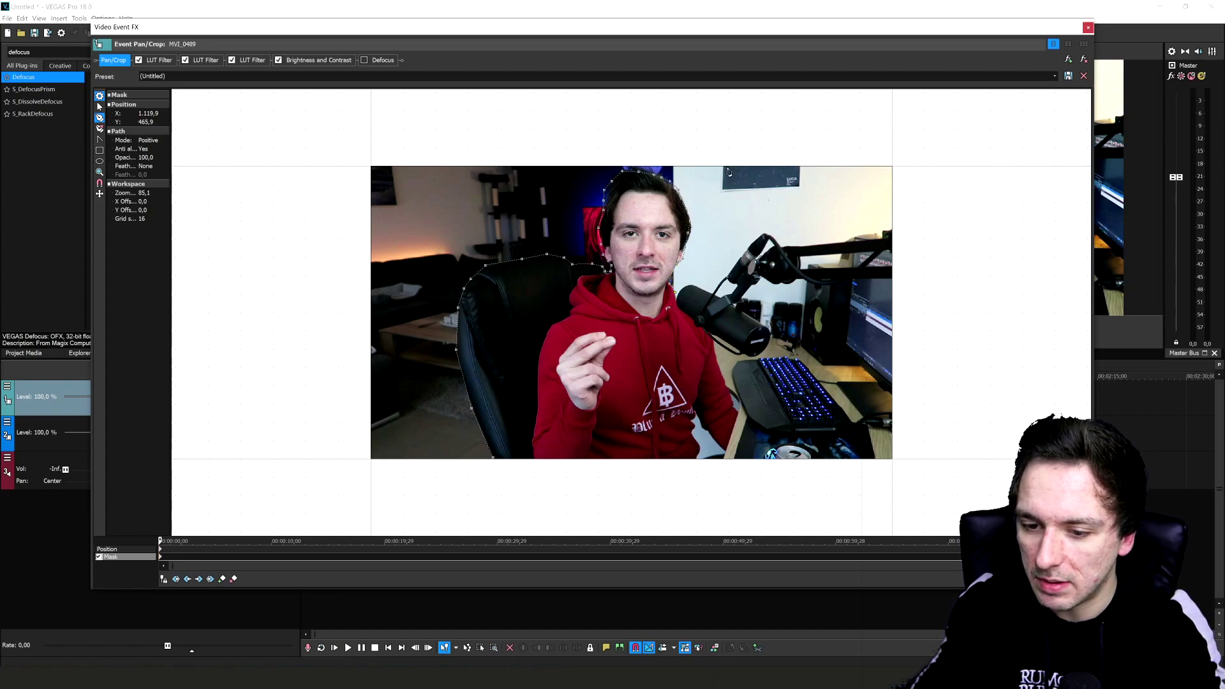
key("ctrl+z")
key("ctrl+z")
key("ctrl+z")
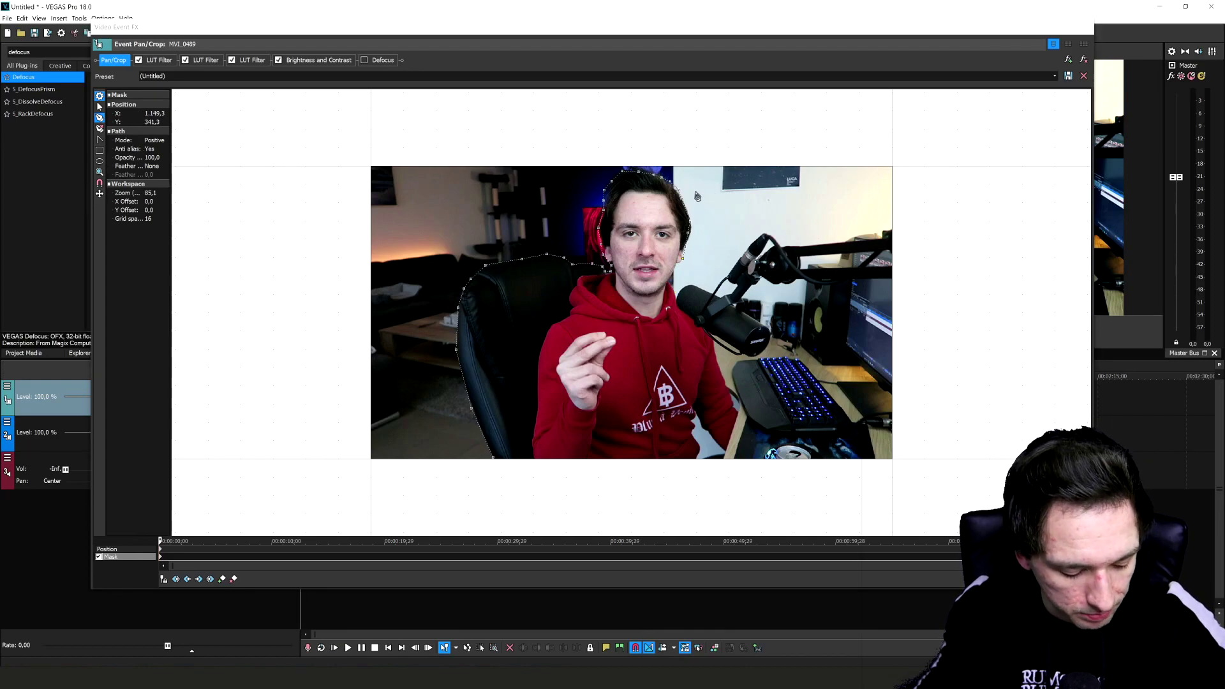
key("ctrl+z")
key("ctrl+z")
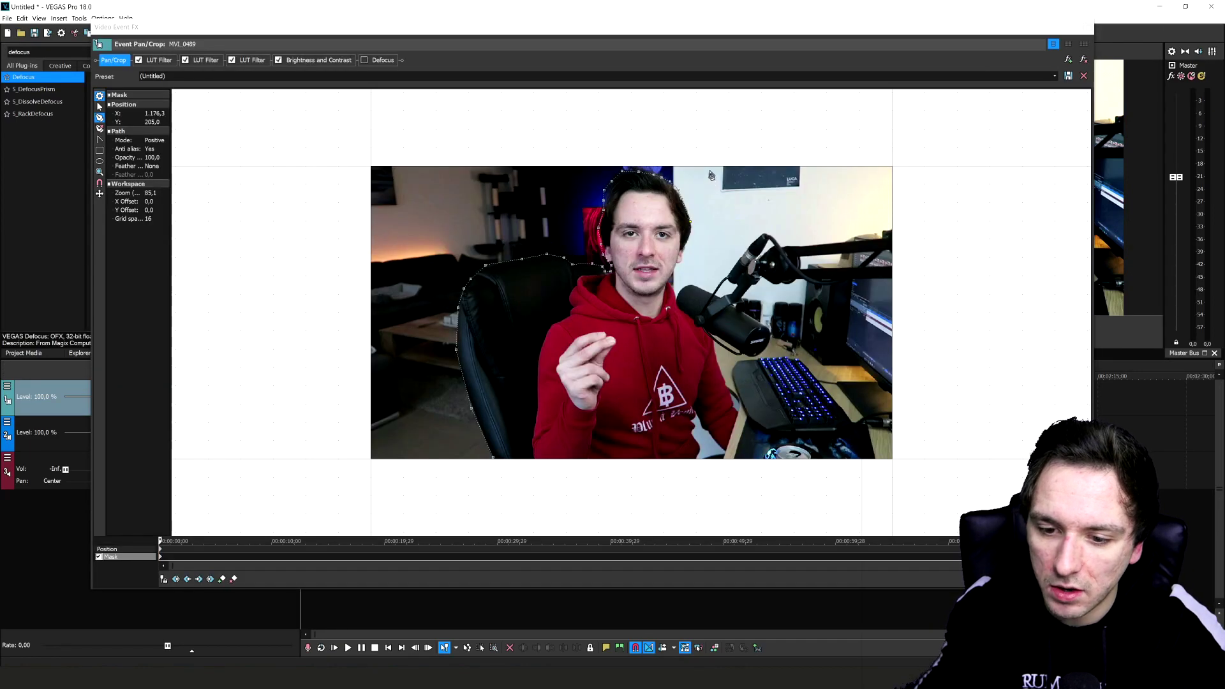
Step: Undo the last mask anchor and extend the path above the frame's upper edge, from over the head to beyond the upper-right corner
key("ctrl+z")
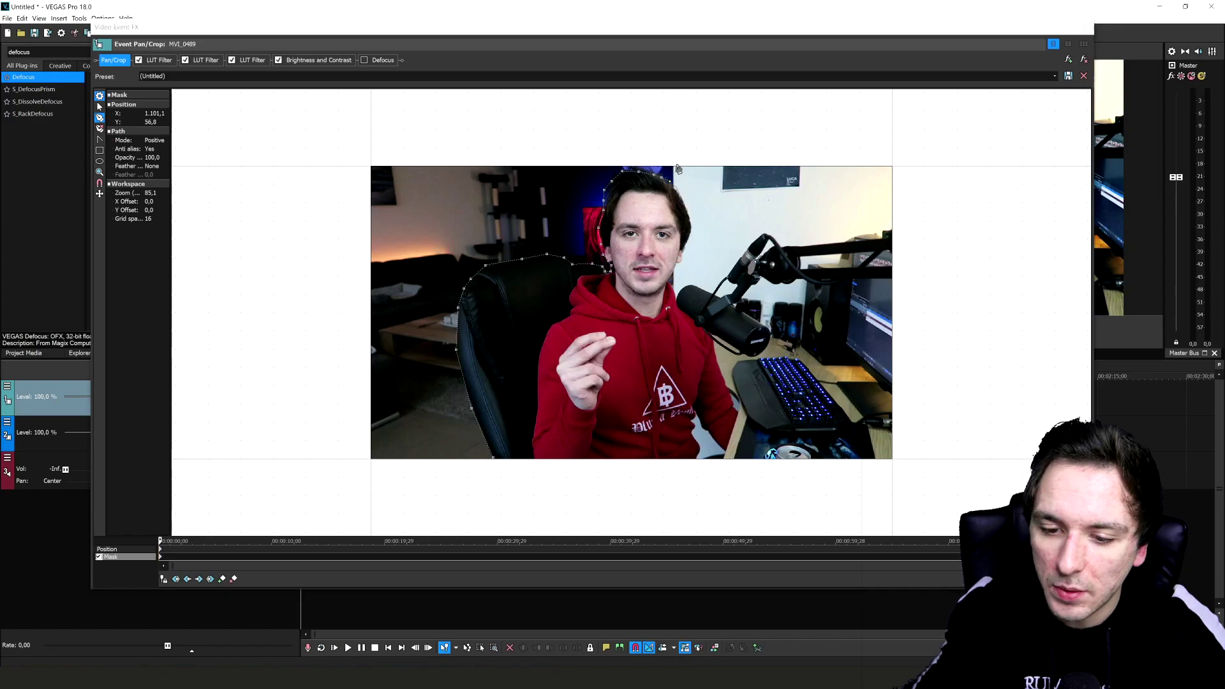
left_click(676, 161)
left_click(911, 150)
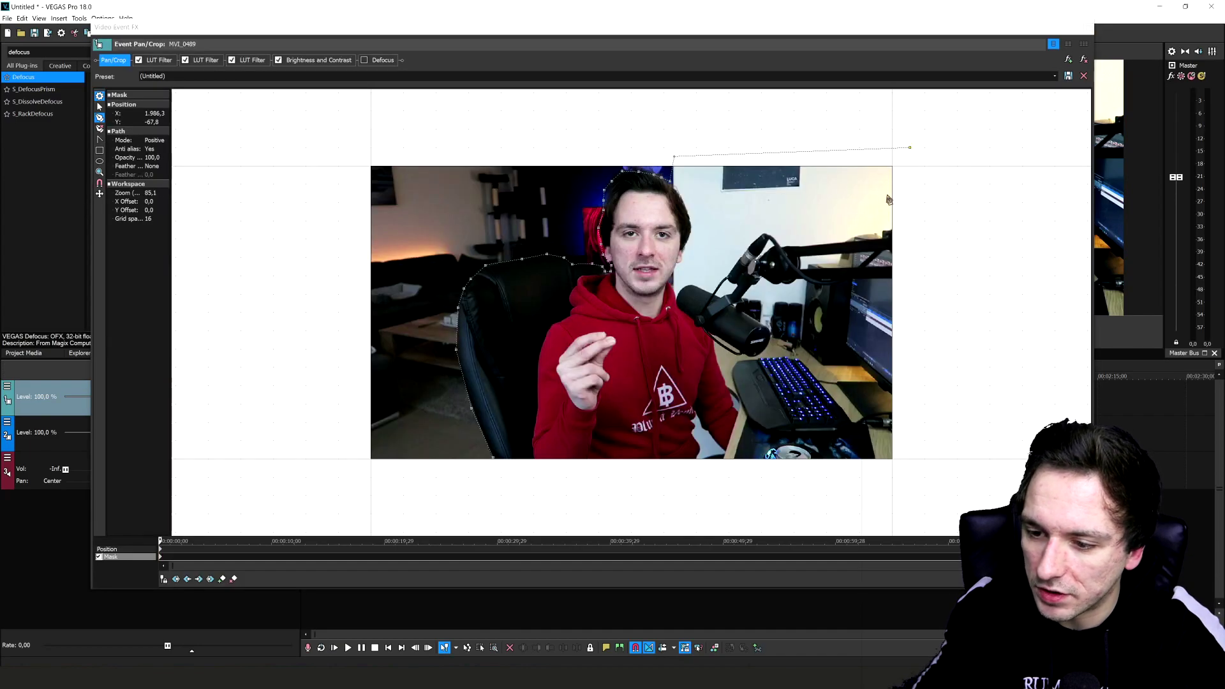
left_click(907, 187)
left_click(710, 208)
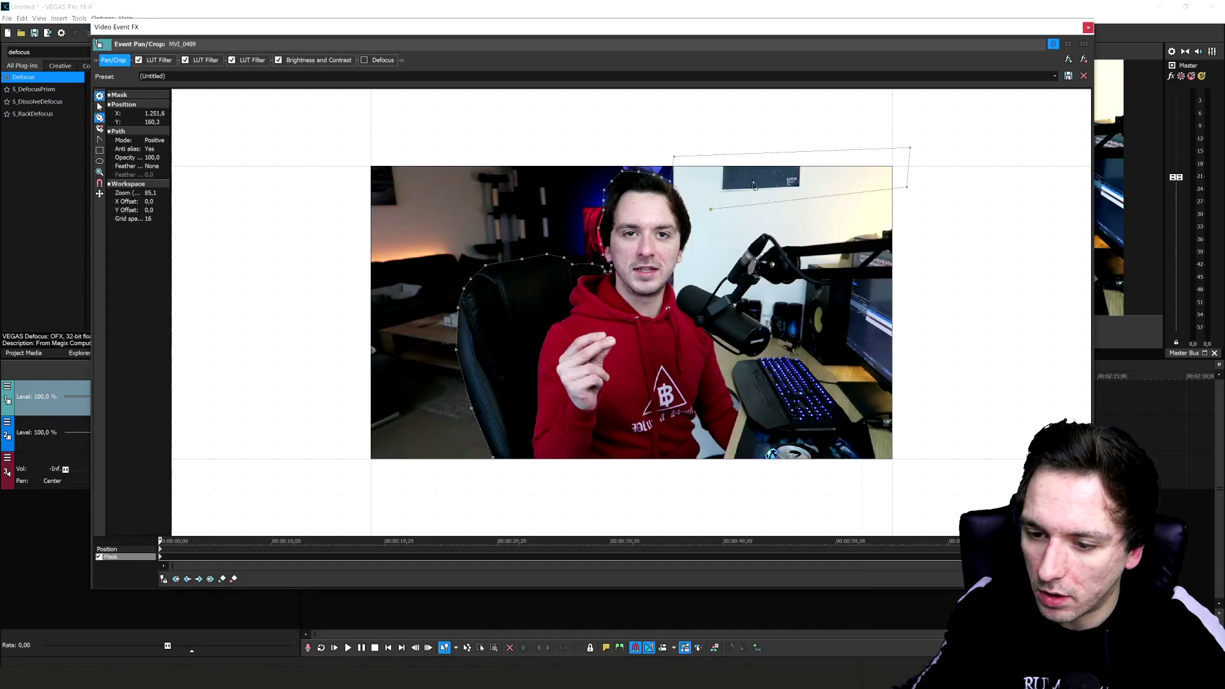
left_click(690, 223)
key("ctrl+z")
key("ctrl+z")
key("ctrl+z")
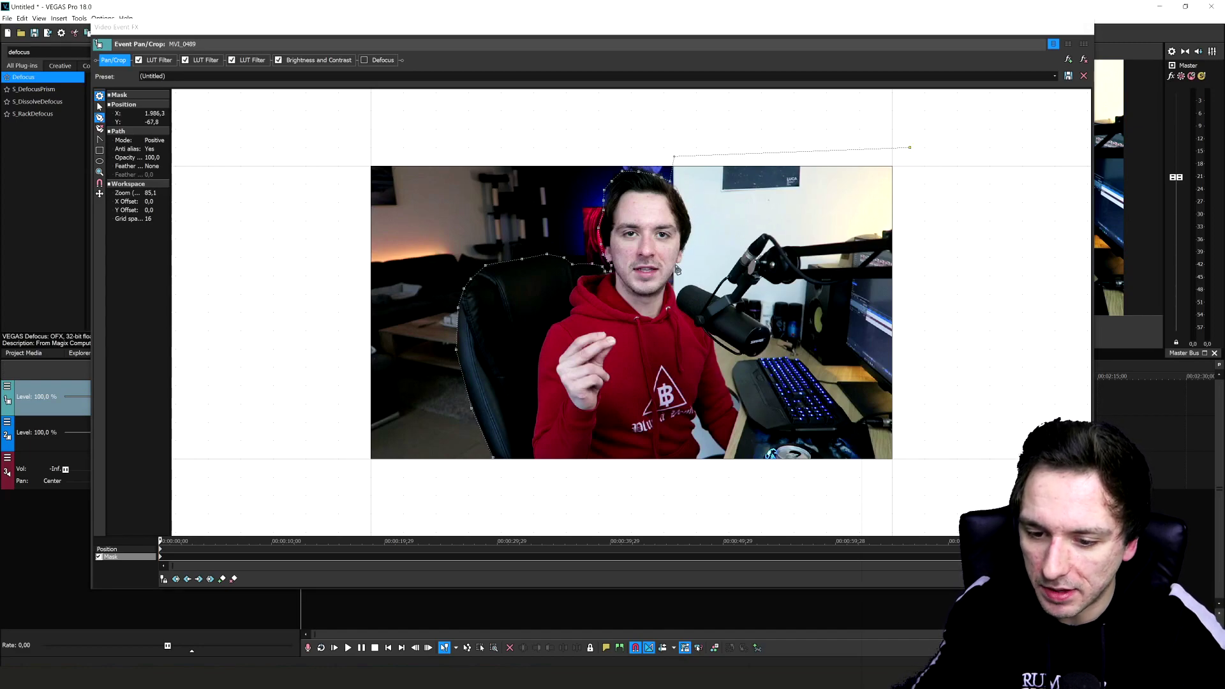
Step: Continue the mask path outside the frame's lower-right corner and beneath its lower edge, and close it at the starting anchor below the chair
left_click(909, 473)
left_click(497, 475)
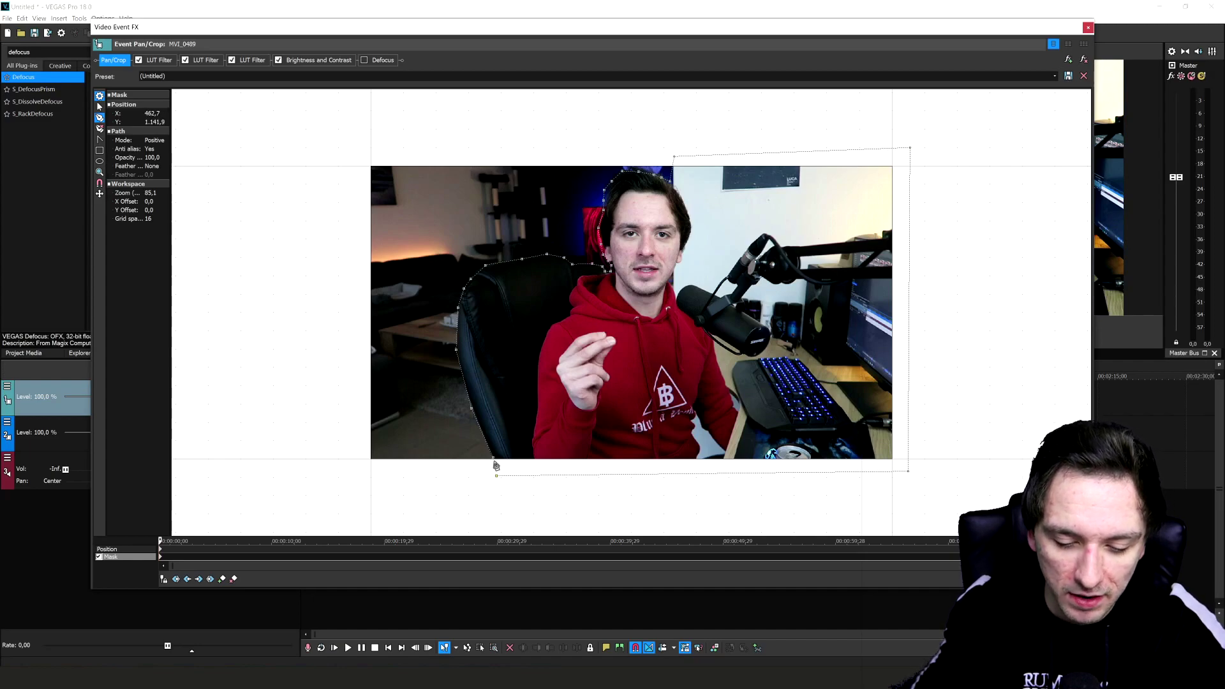
left_click(494, 460)
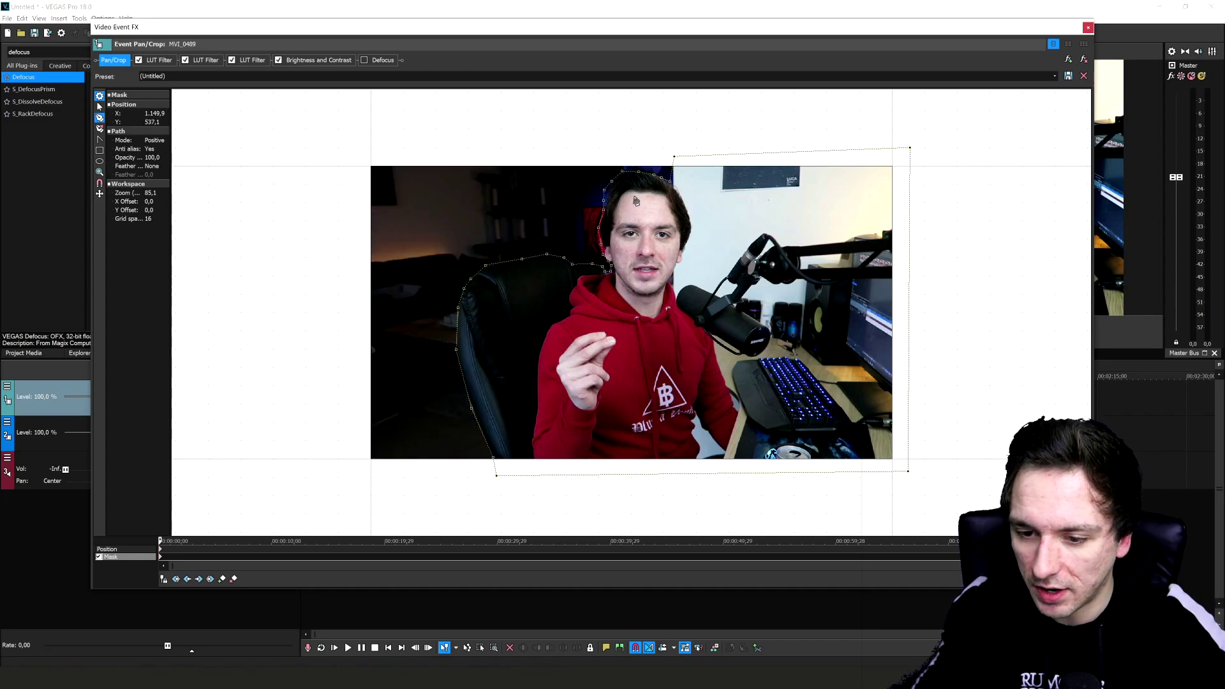
Step: Close the mask editor, reopen the upper clip's event effects, enable the Defocus effect and show its settings
left_click_drag(598, 27, 592, 165)
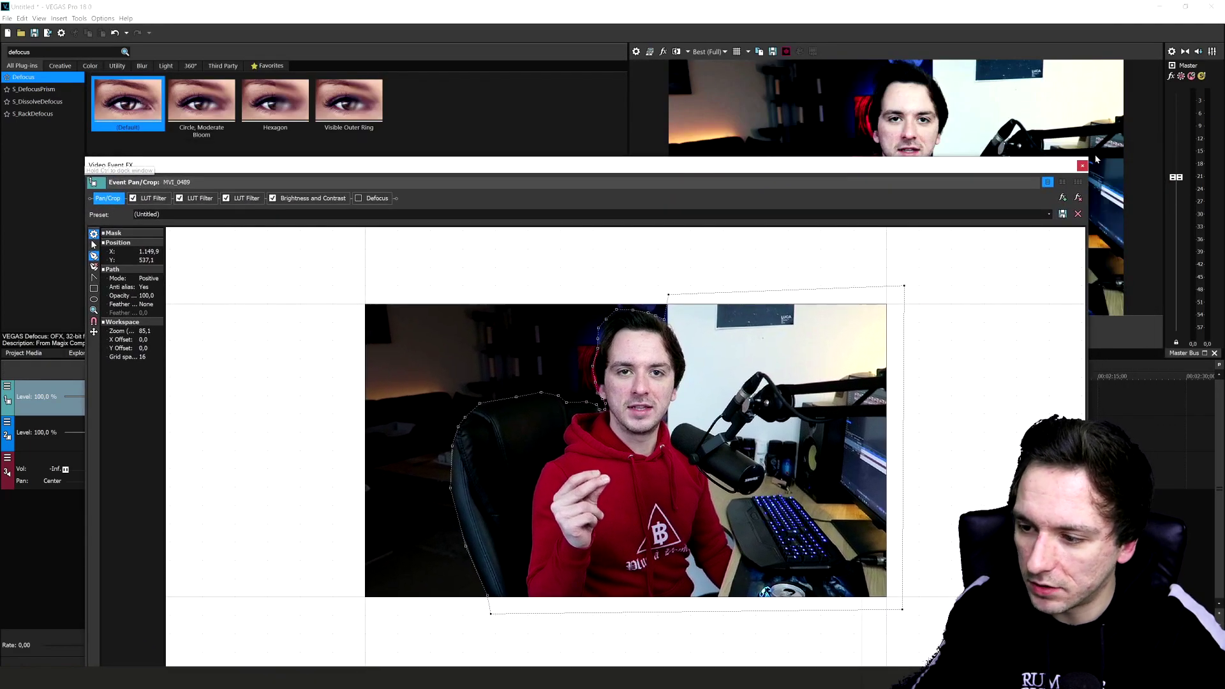
left_click(1081, 166)
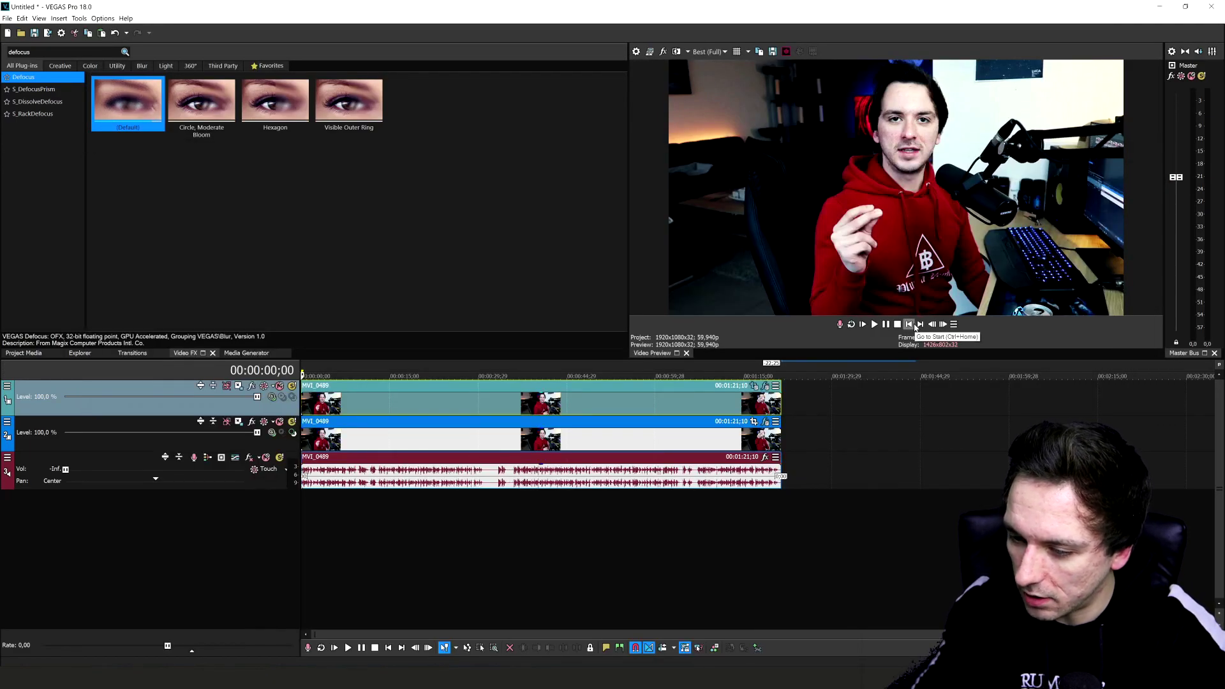
left_click(767, 387)
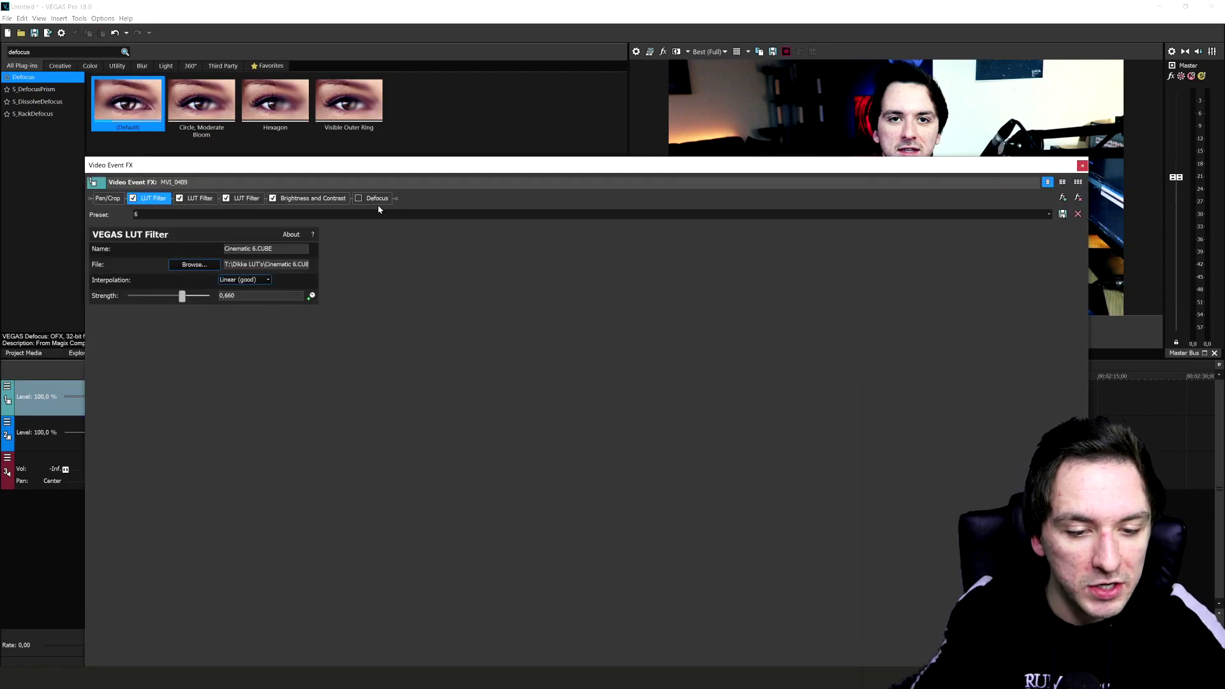
left_click(358, 198)
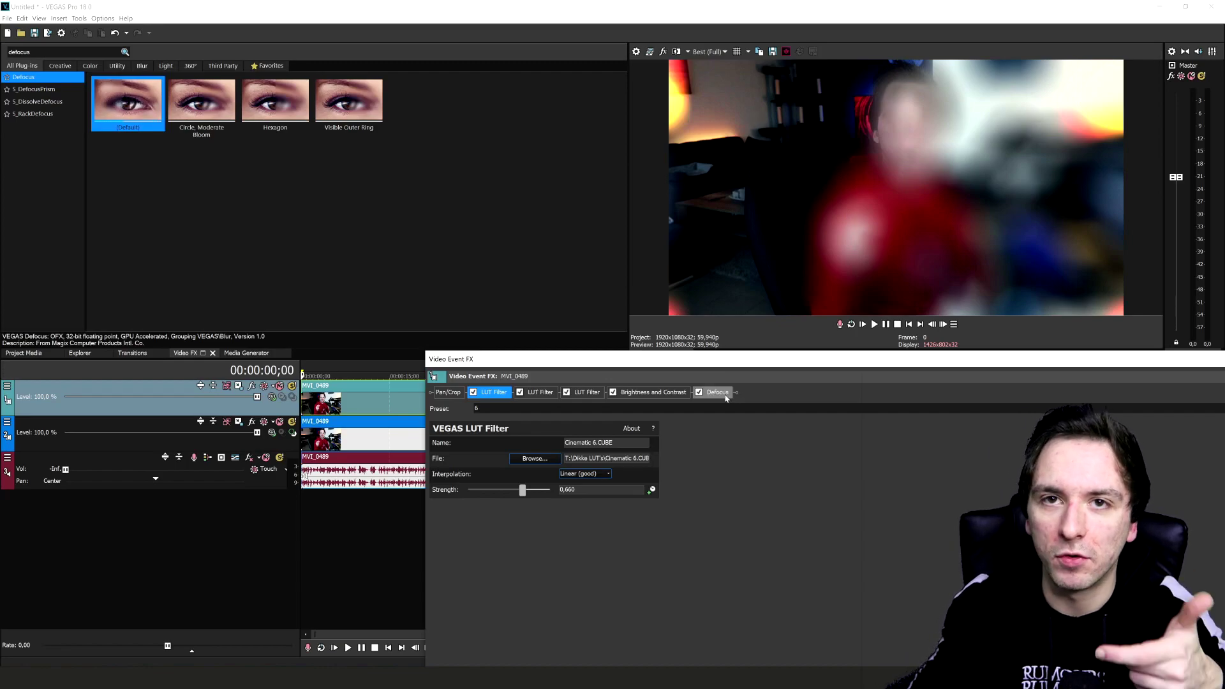
left_click(725, 394)
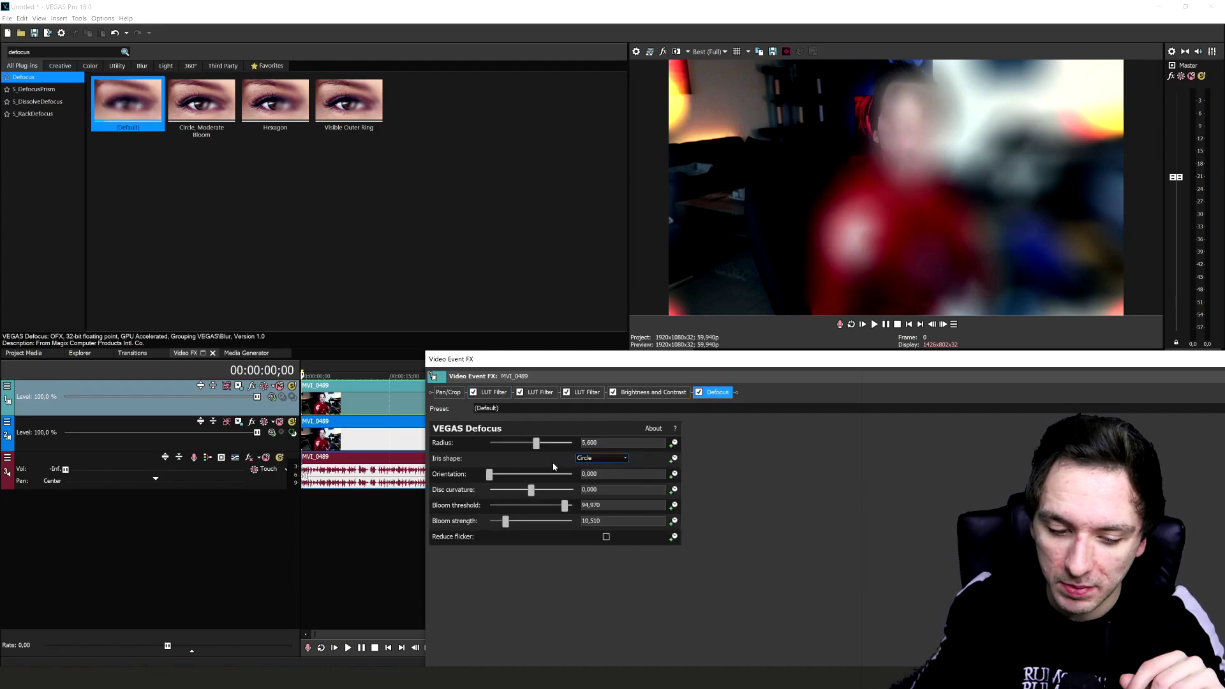
Step: Invert the mask path's mode in the upper clip's Pan/Crop settings so that Defocus applies outside the traced outline
left_click(445, 394)
left_click(358, 108)
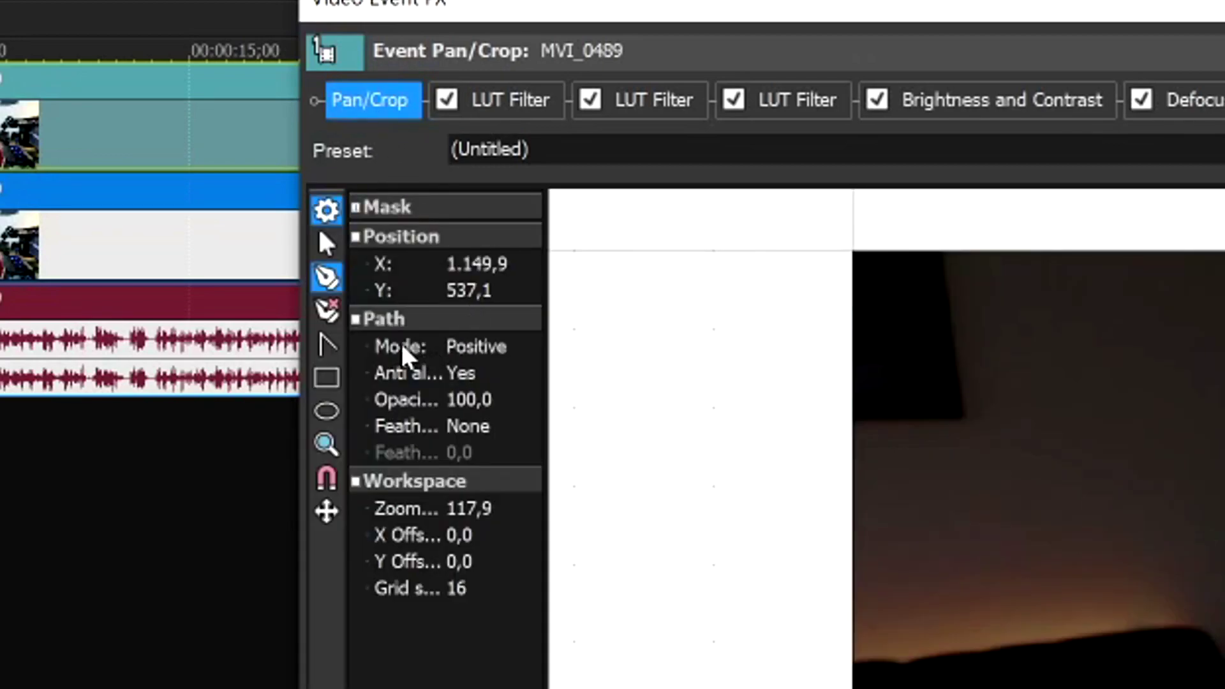
left_click(475, 348)
left_click(488, 393)
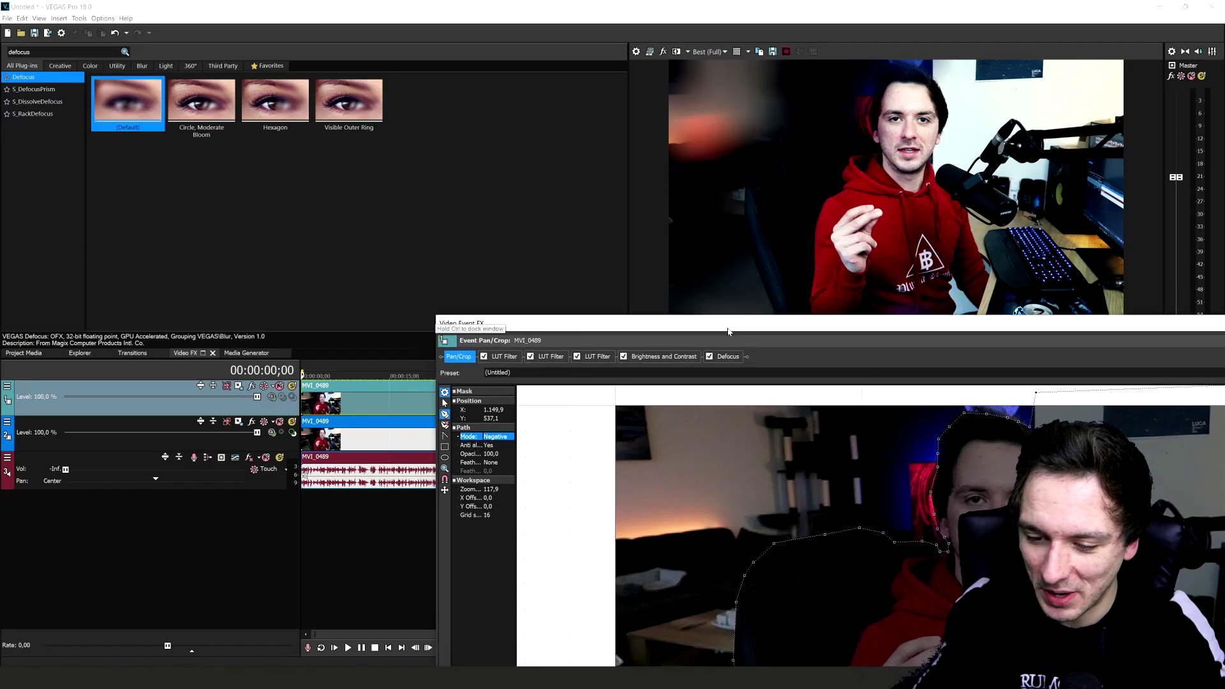
Step: Open the Defocus effect's settings for the upper clip
left_click(726, 358)
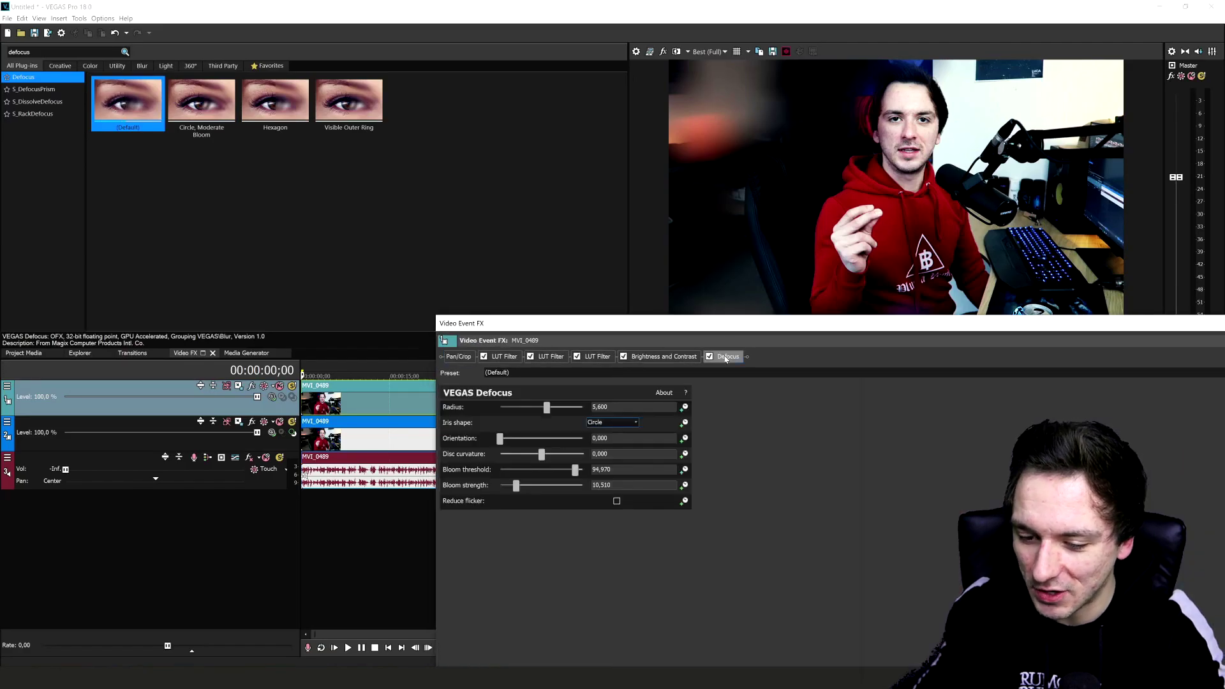
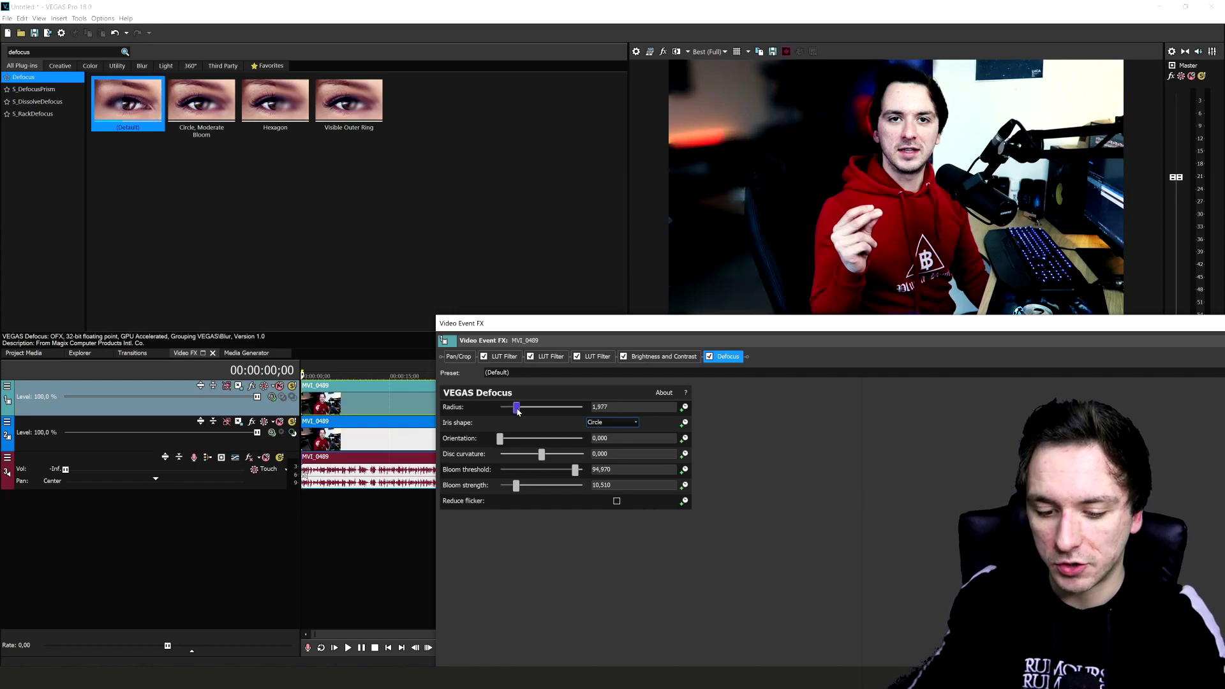
Step: Set the Defocus effect's radius to 0,875 and its disc curvature to 8,745, keeping the Circle iris shape
left_click_drag(517, 410, 509, 413)
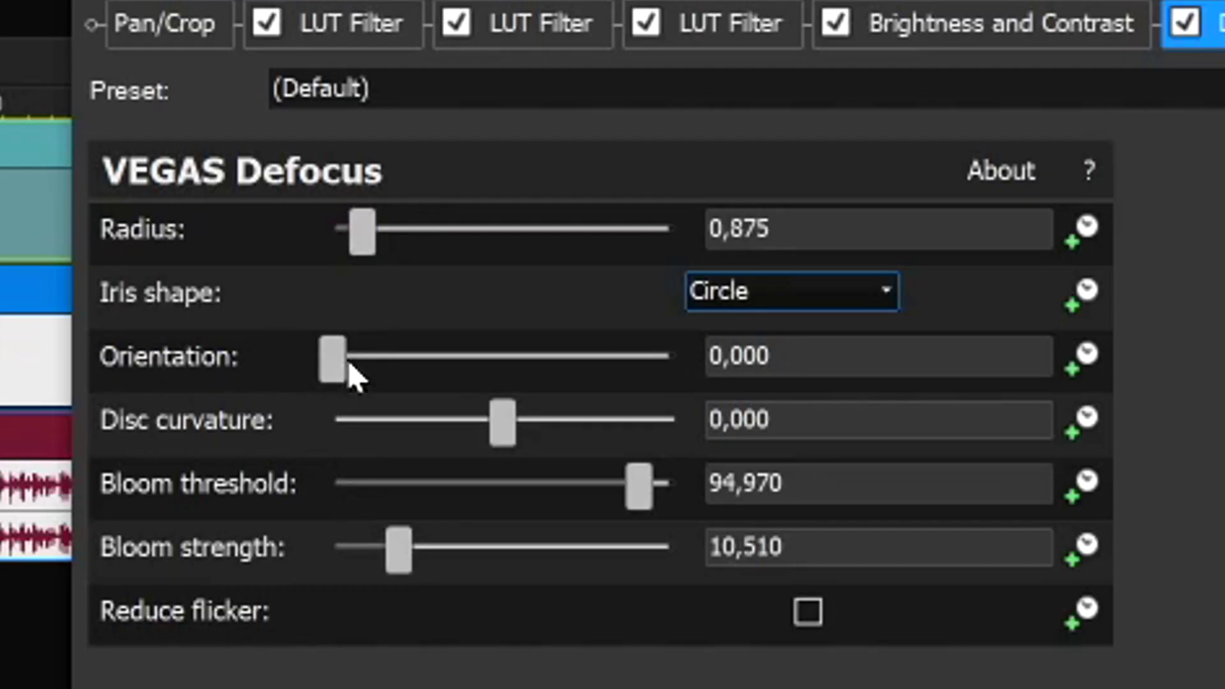
left_click_drag(345, 376, 528, 382)
left_click_drag(528, 381, 523, 381)
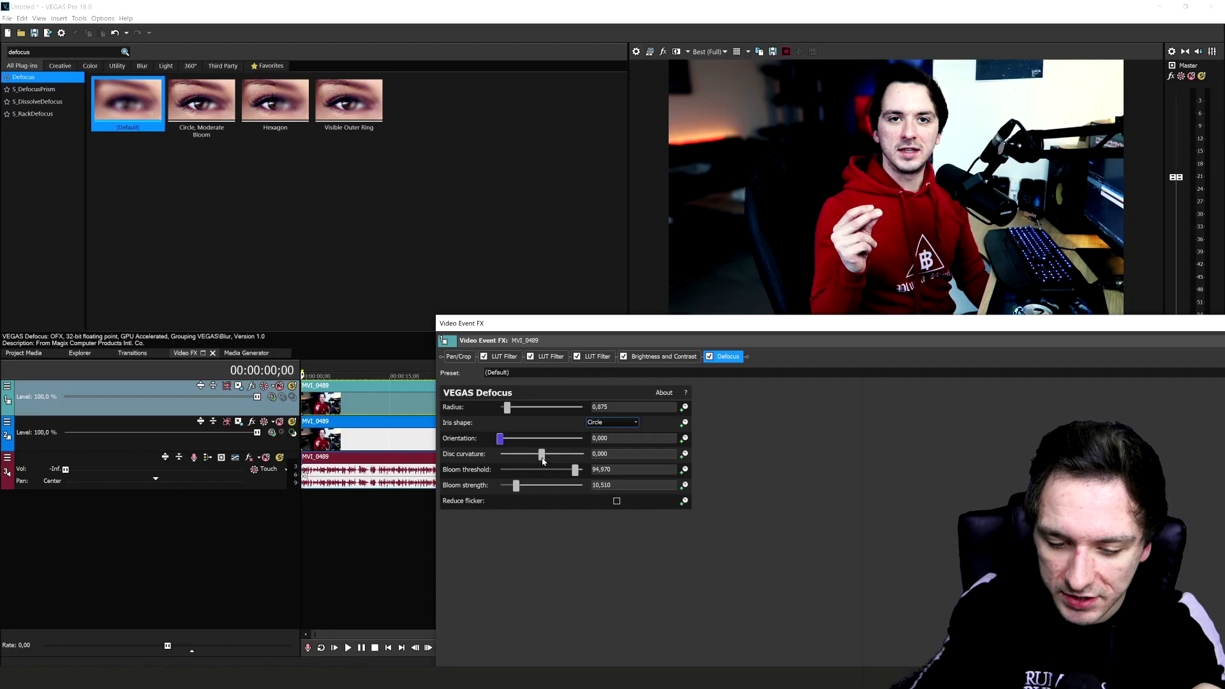
left_click_drag(542, 461, 465, 480)
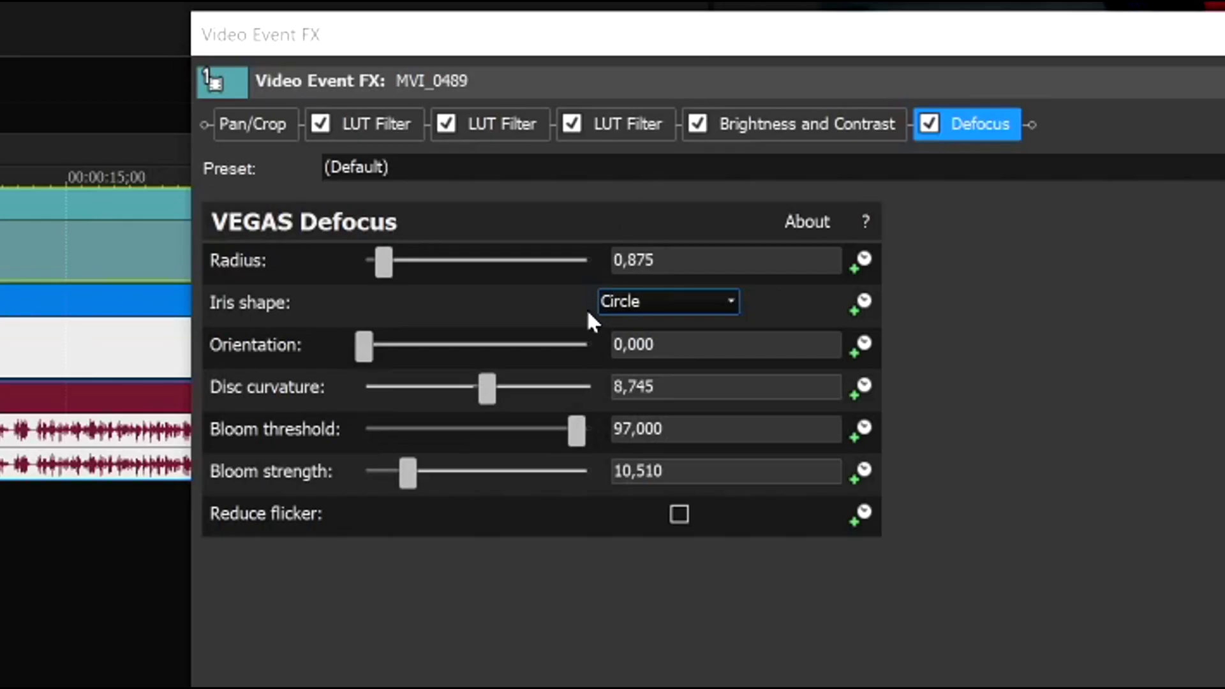
Step: Set the Defocus effect's bloom strength to 1,000 and its bloom threshold to 68,061
left_click_drag(579, 445, 567, 436)
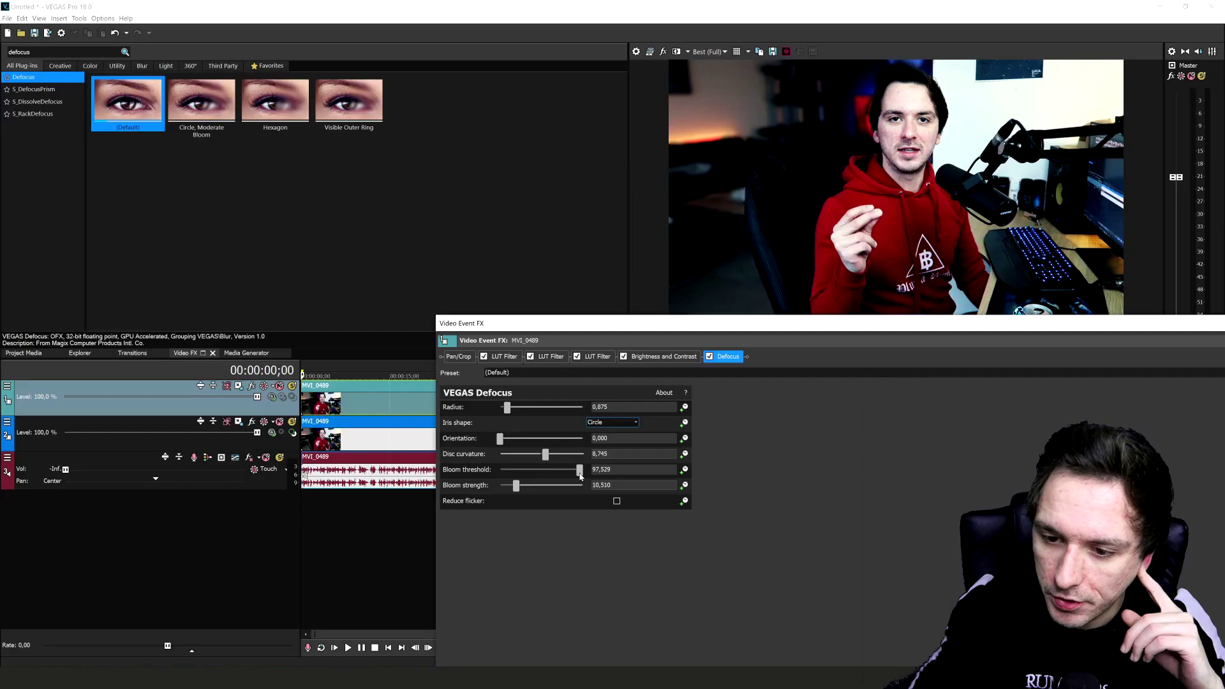
left_click_drag(578, 472, 440, 471)
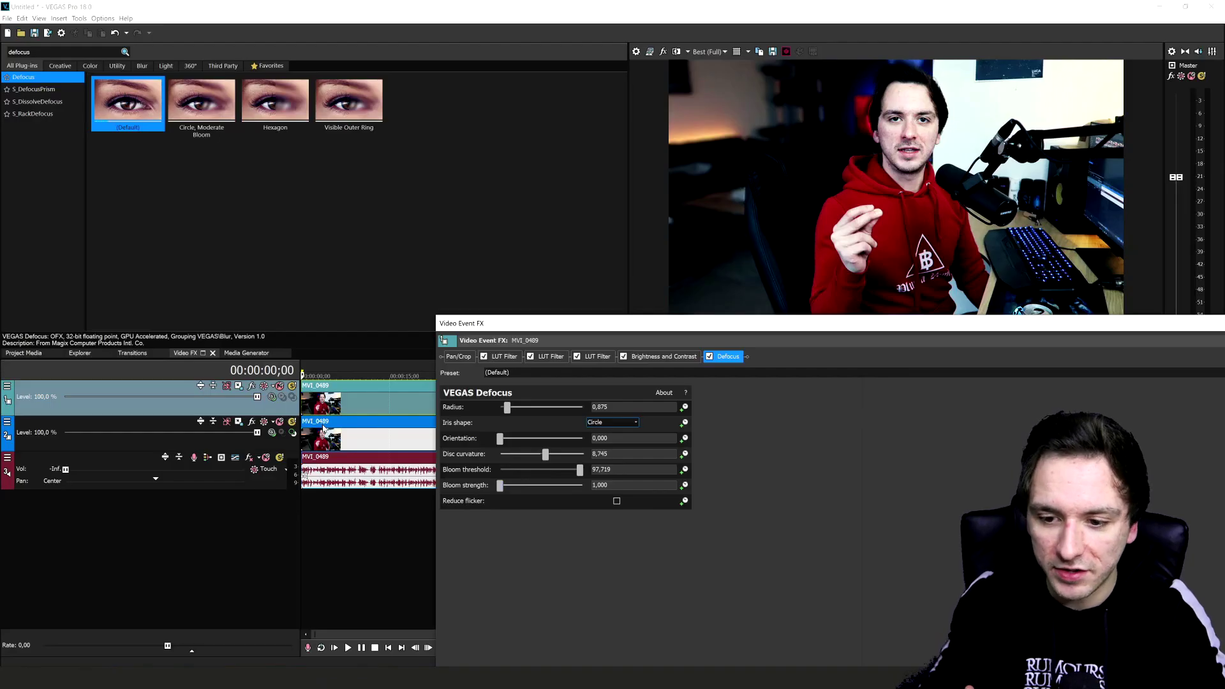
left_click_drag(580, 470, 584, 469)
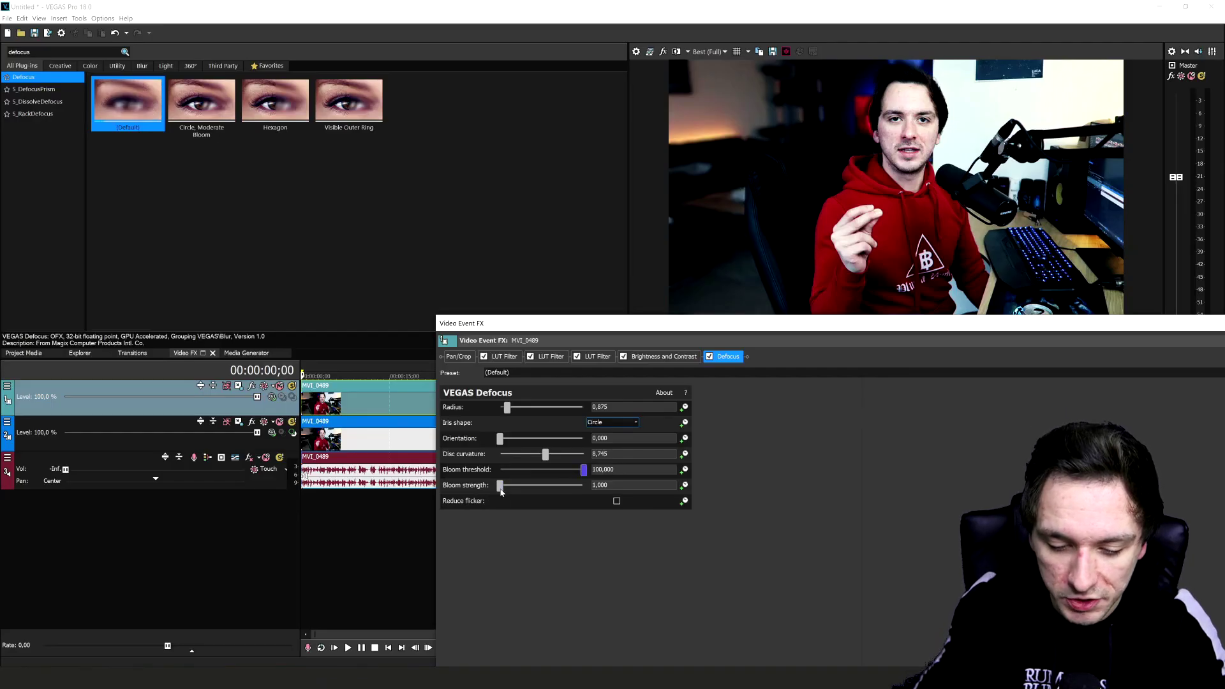
left_click(500, 484)
left_click_drag(583, 470, 465, 493)
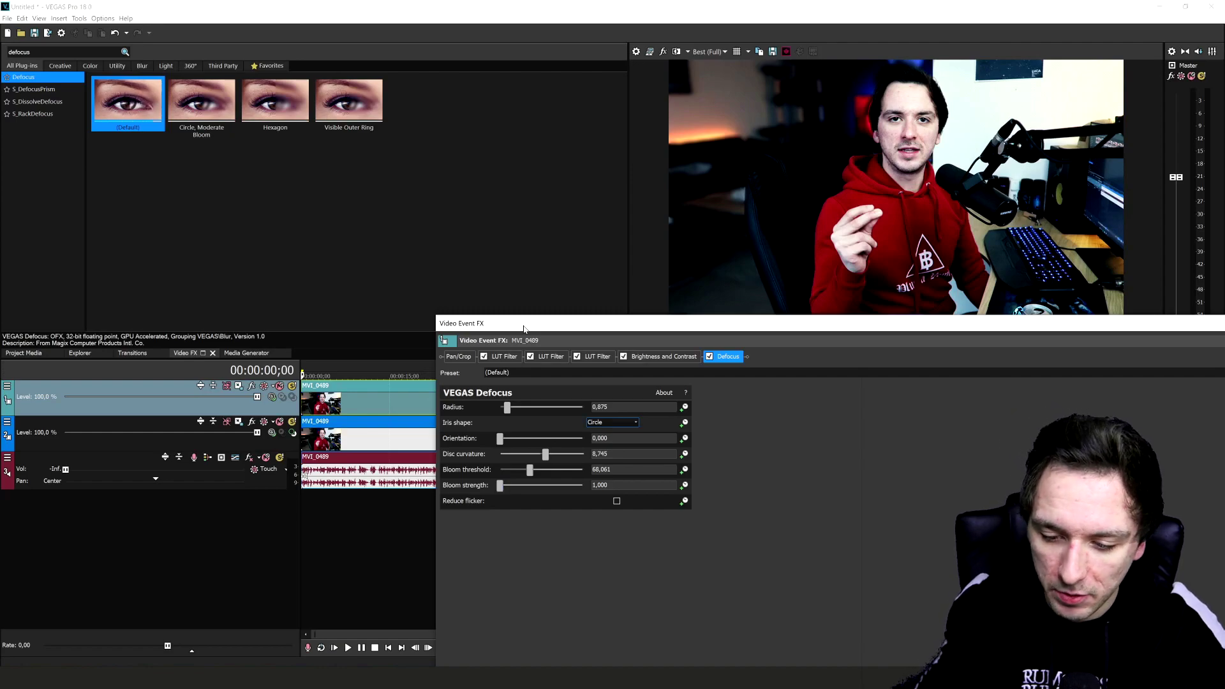
Step: Show the upper clip's mask in Pan/Crop and turn on cursor syncing with the main timeline
left_click_drag(524, 329, 414, 267)
left_click(356, 294)
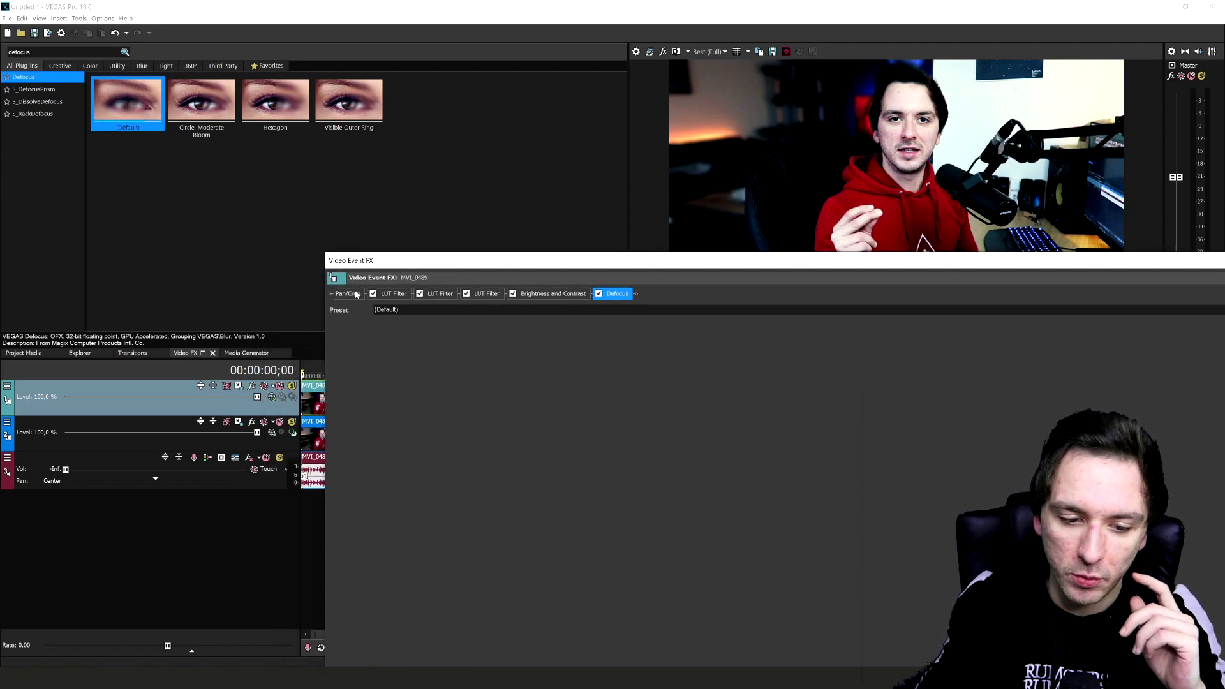
left_click_drag(557, 280, 548, 402)
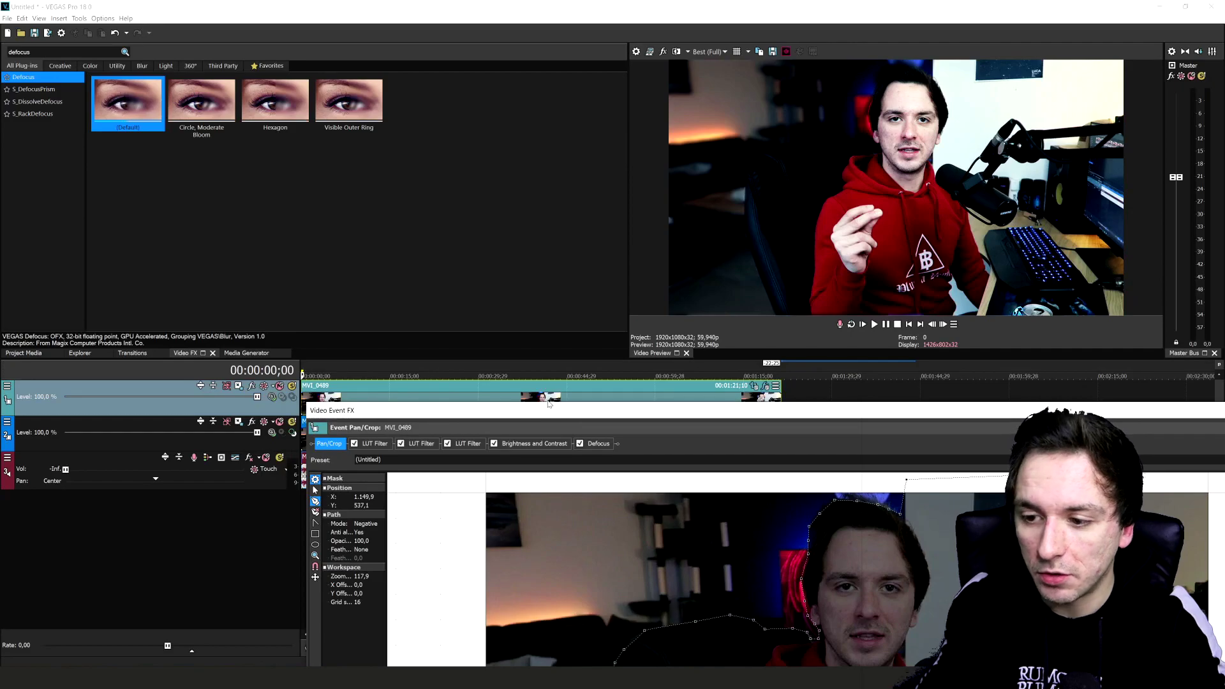
left_click_drag(650, 417, 523, 69)
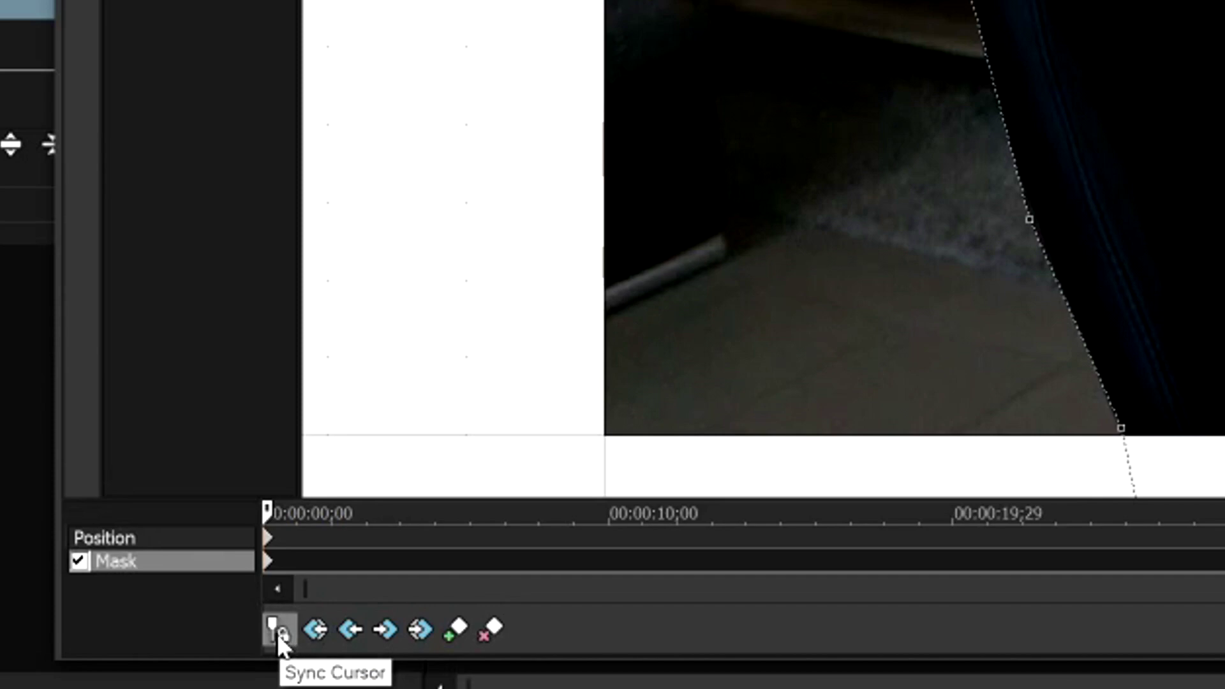
left_click(278, 634)
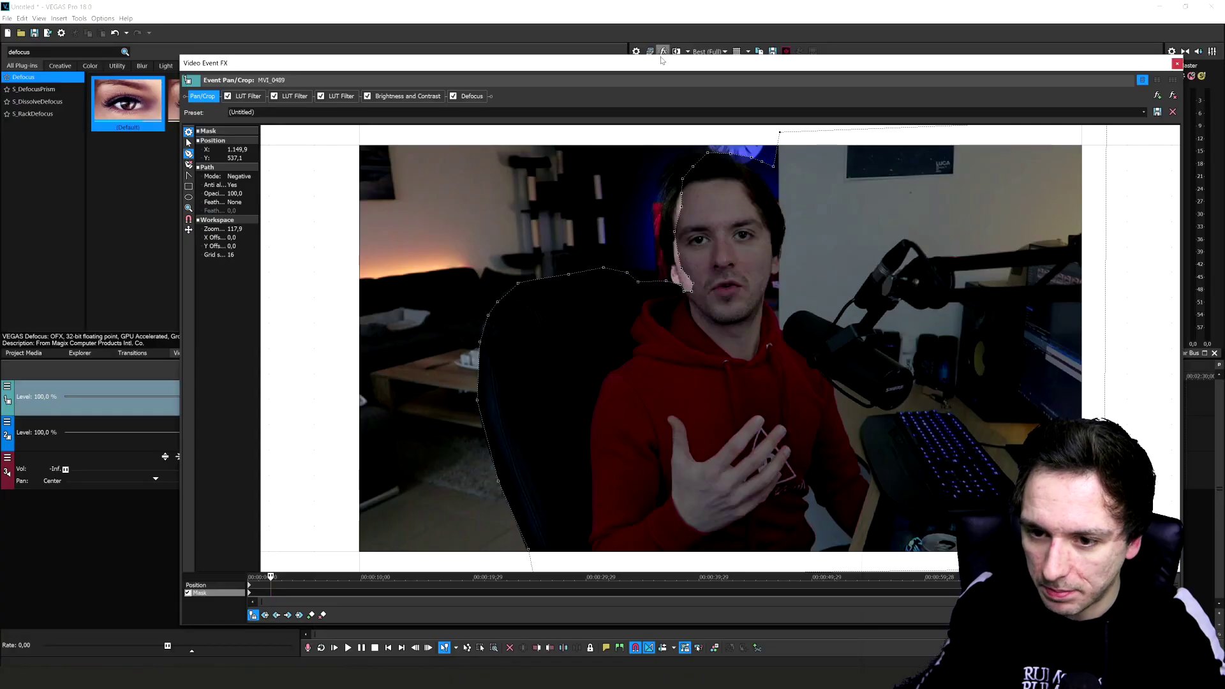
Step: Scrub through the mask timeline, return to its start and check how well the outline follows the moving person
left_click_drag(662, 60, 724, 330)
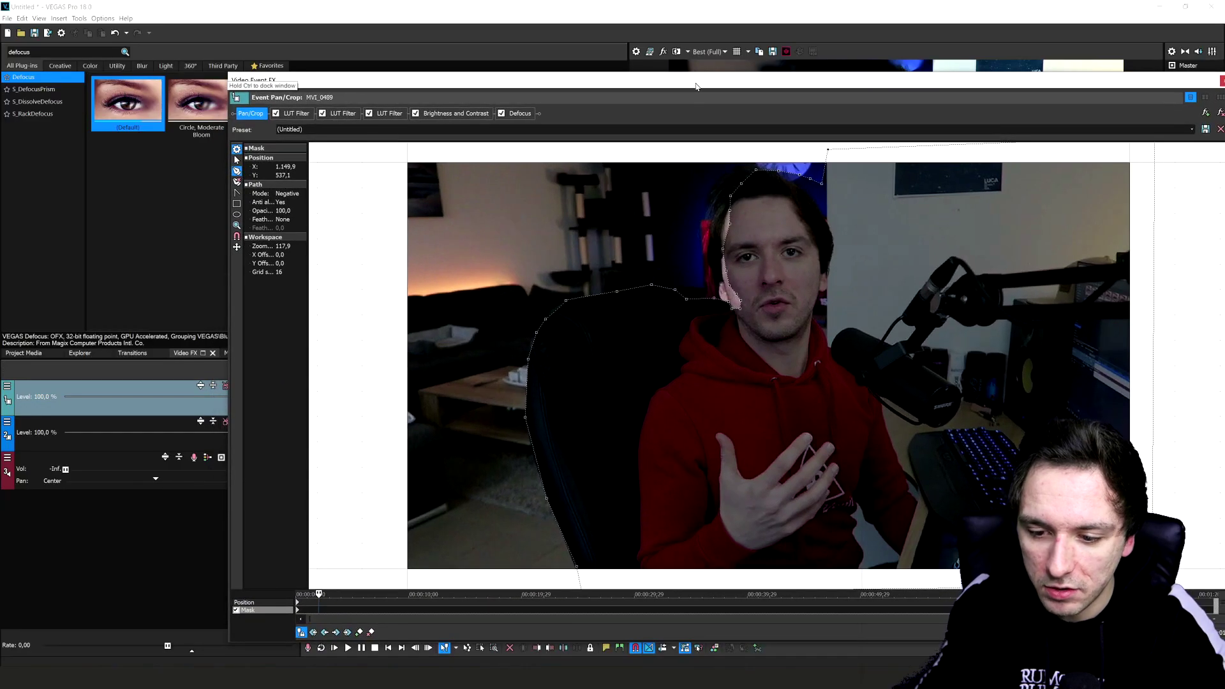
left_click_drag(277, 597, 211, 593)
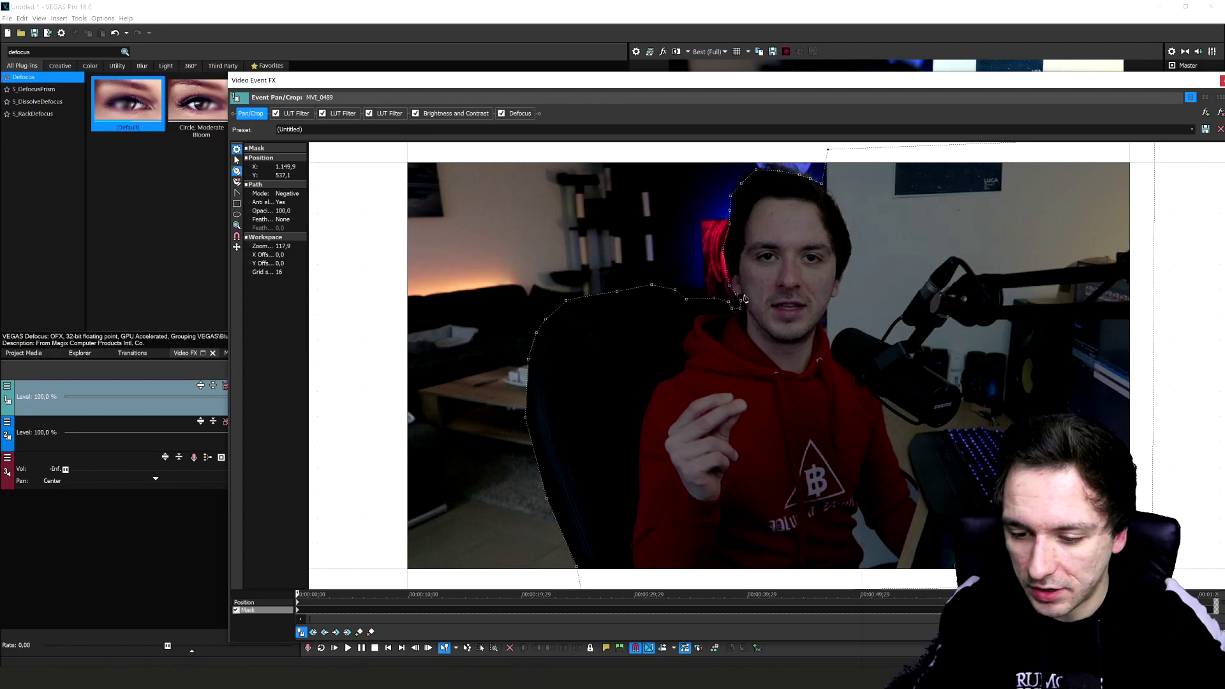
scroll(738, 305, "up", 2)
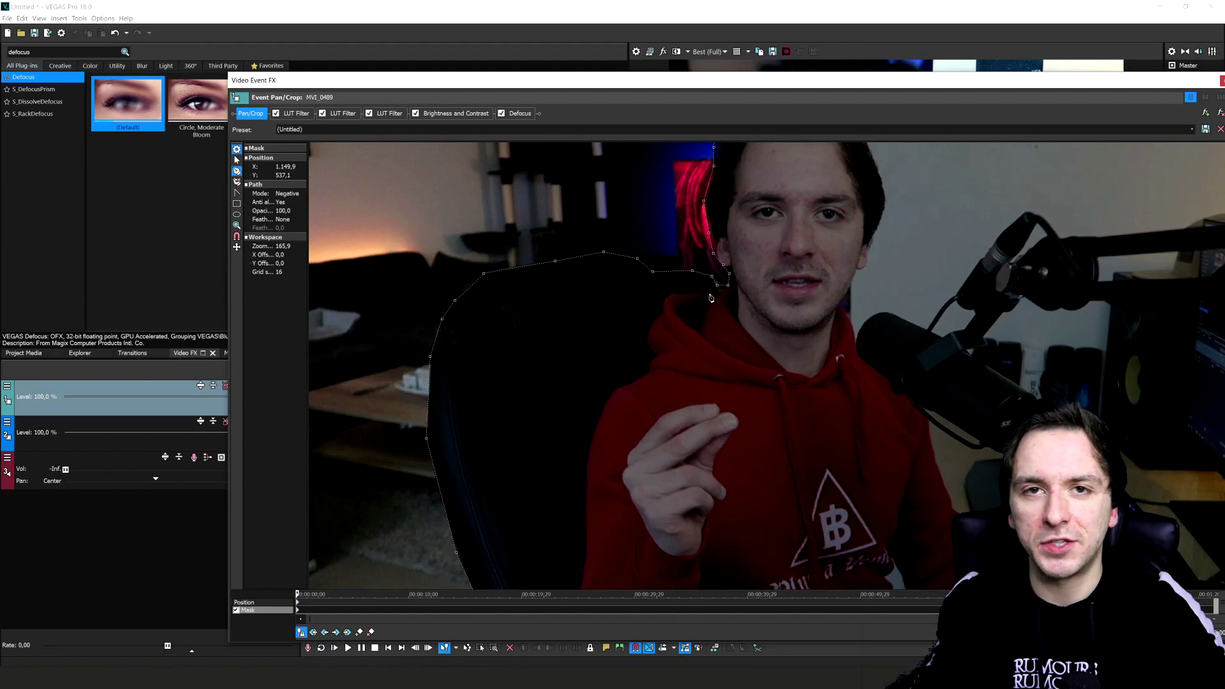
scroll(560, 376, "down", 2)
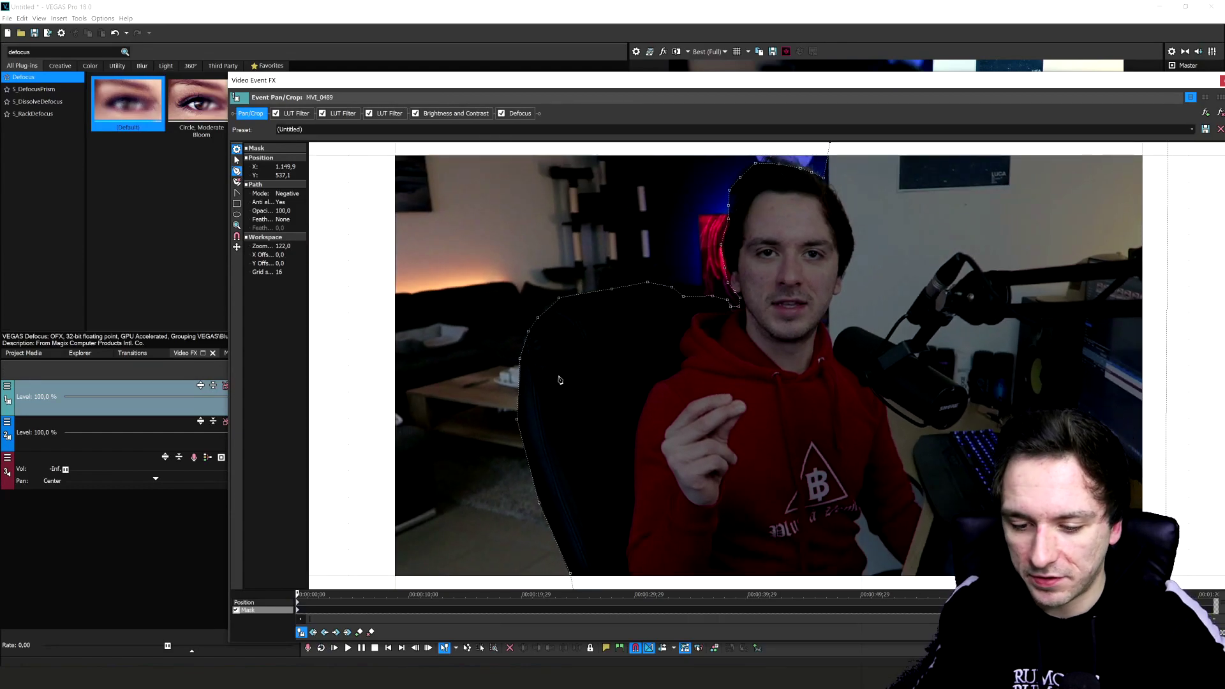
scroll(663, 369, "down", 1)
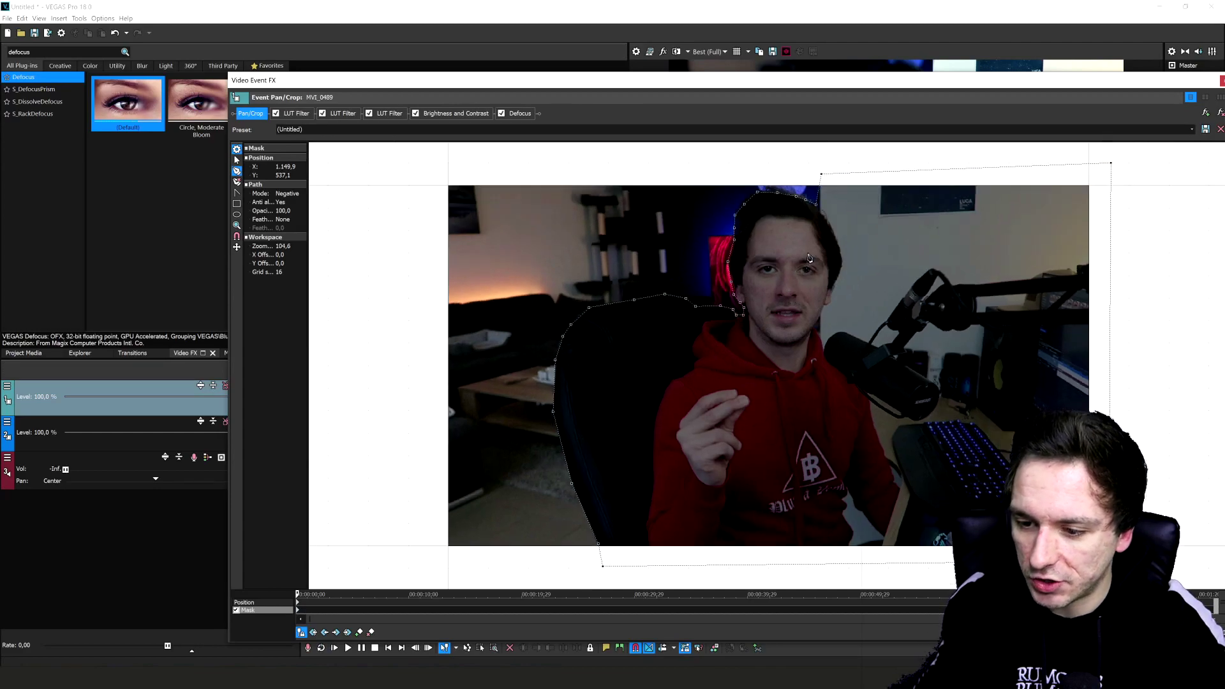
scroll(738, 338, "up", 1)
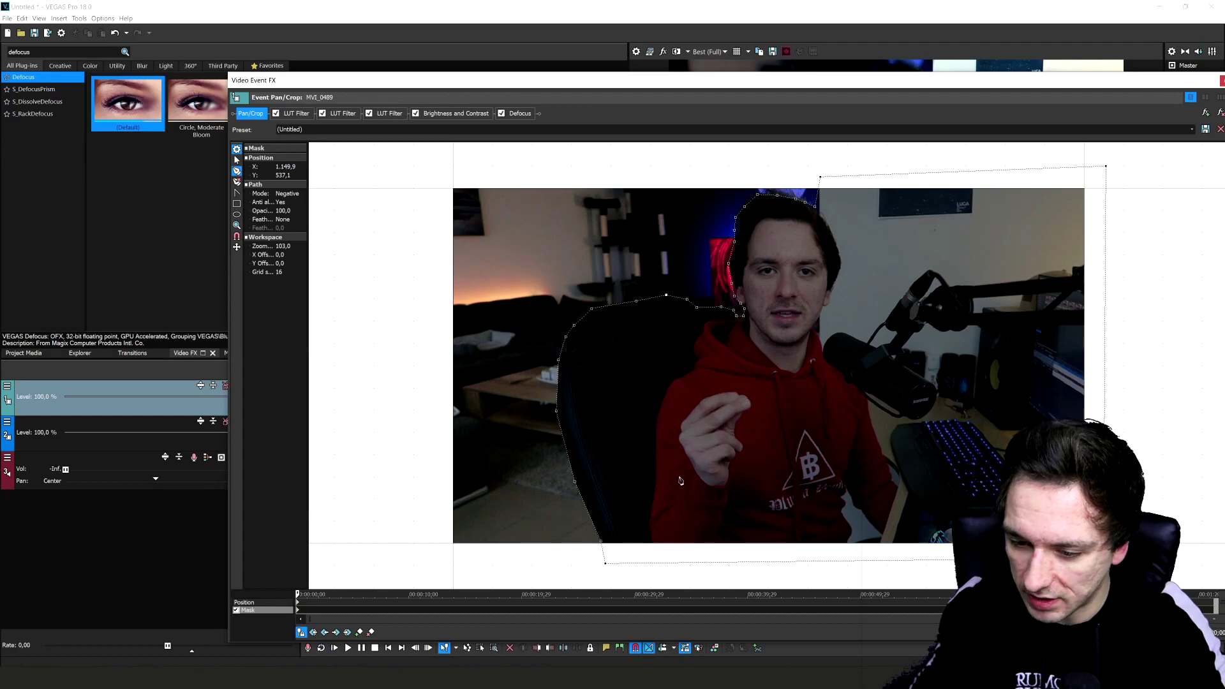
scroll(774, 339, "up", 2)
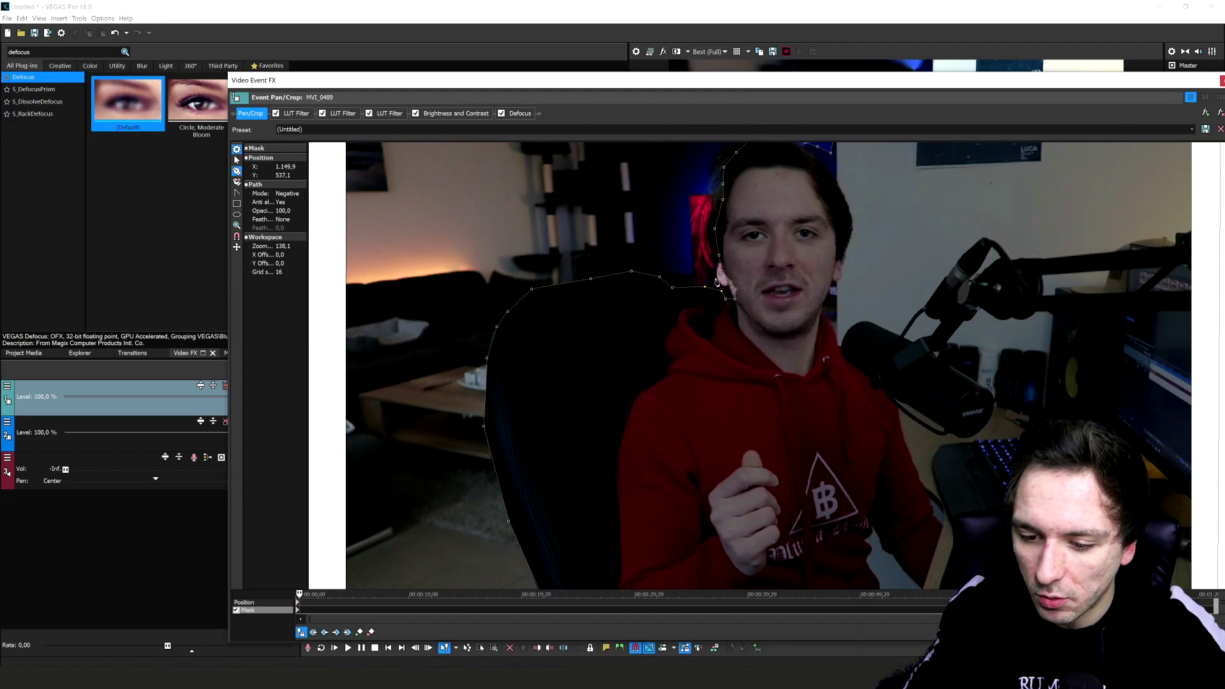
Step: Shortly after the clip's start, move the mask anchors beside the face outward to fit around the ear and jaw
scroll(717, 282, "up", 2)
left_click(714, 243)
left_click(704, 236)
left_click_drag(704, 235, 698, 236)
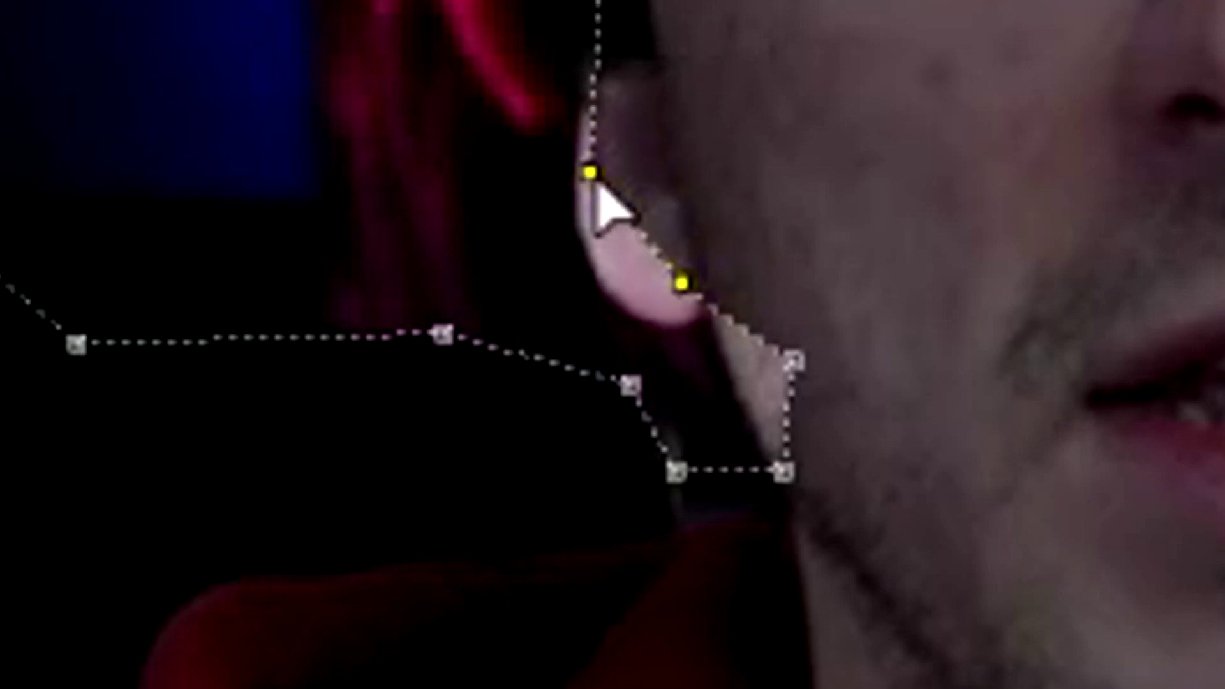
left_click_drag(596, 183, 592, 185)
left_click_drag(685, 273, 643, 307)
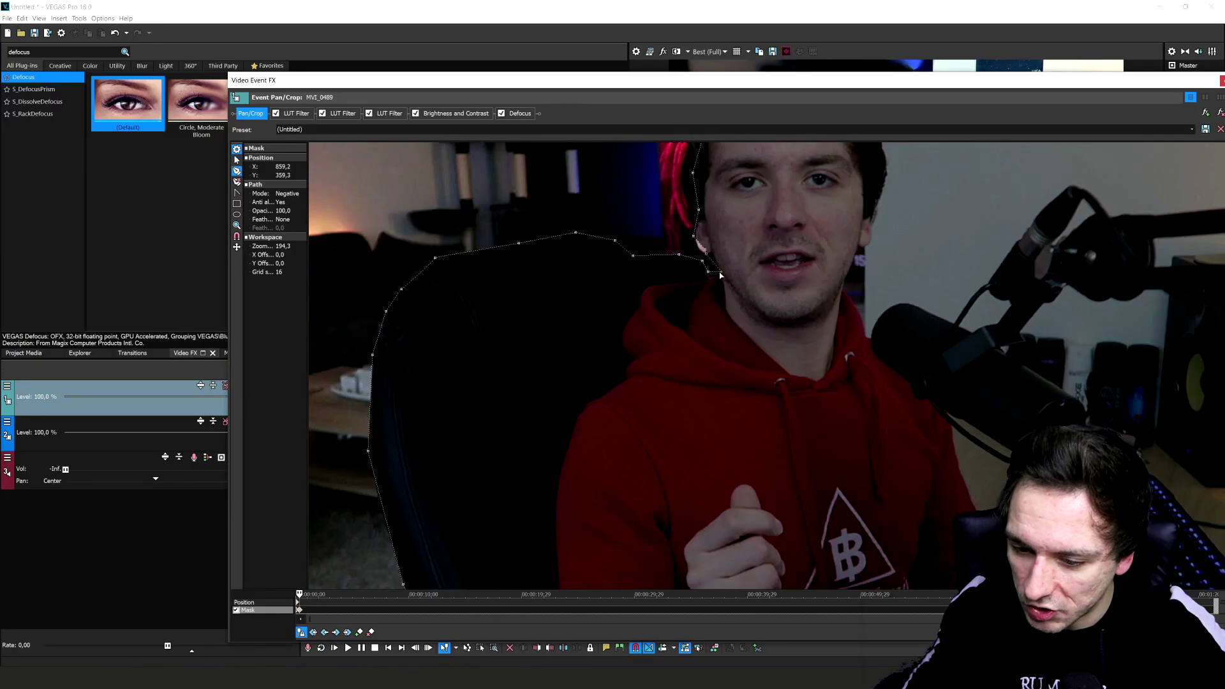
left_click_drag(721, 273, 699, 252)
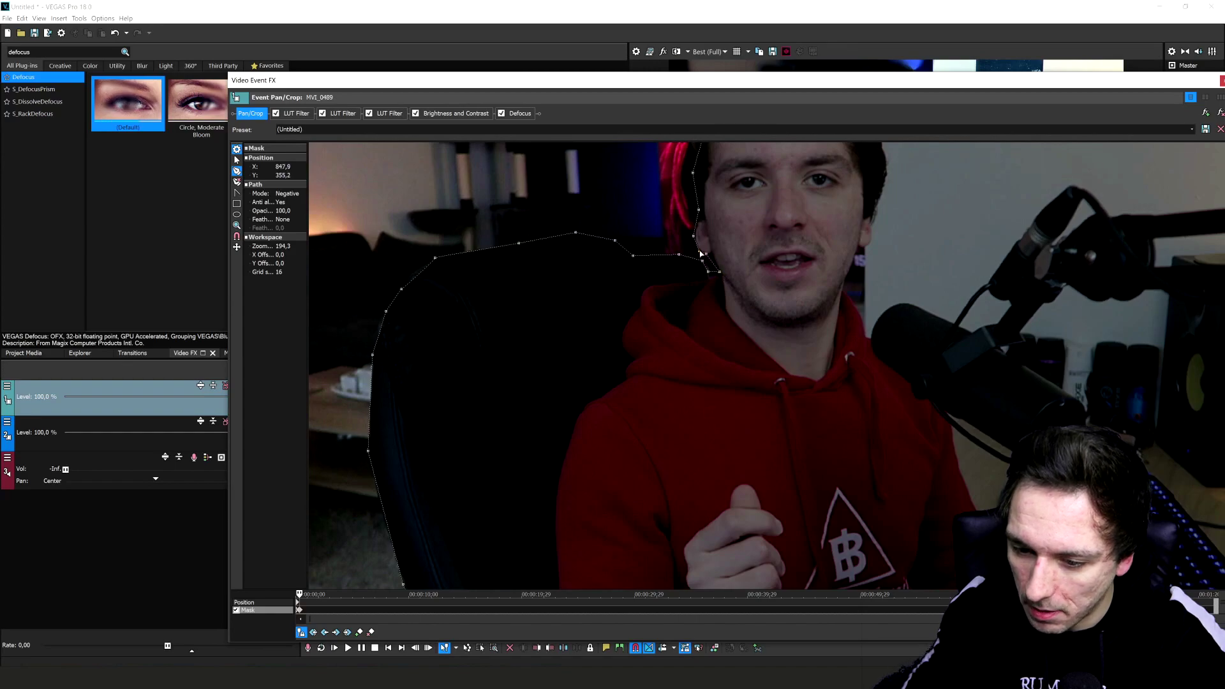
Step: At 00:00:13;00, reposition the mask anchors around the ear and hair to follow the person's new head position
scroll(704, 219, "down", 2)
left_click_drag(728, 200, 738, 327)
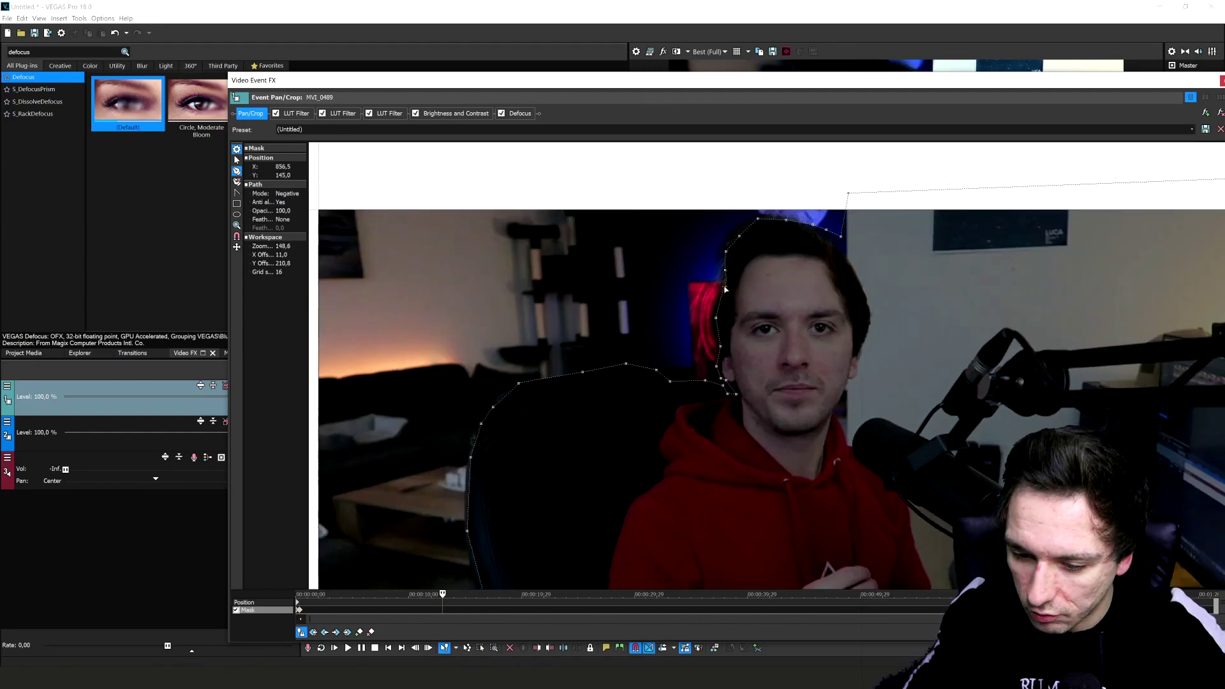
left_click_drag(725, 289, 711, 320)
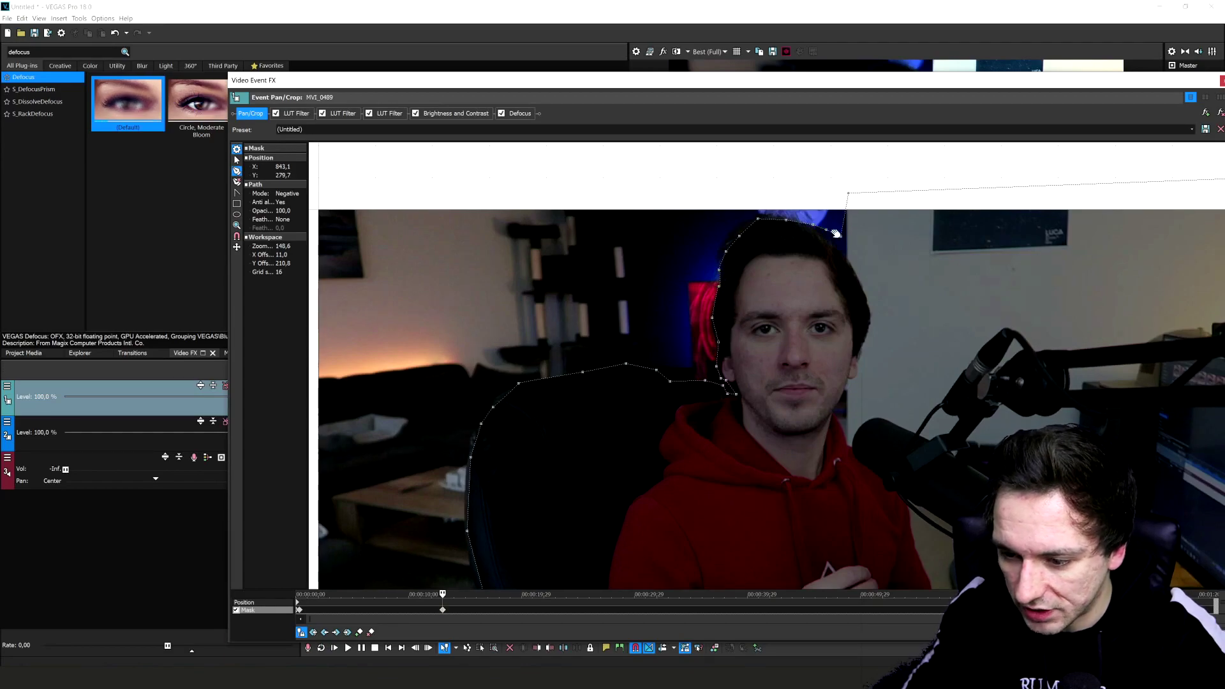
left_click_drag(843, 246, 846, 256)
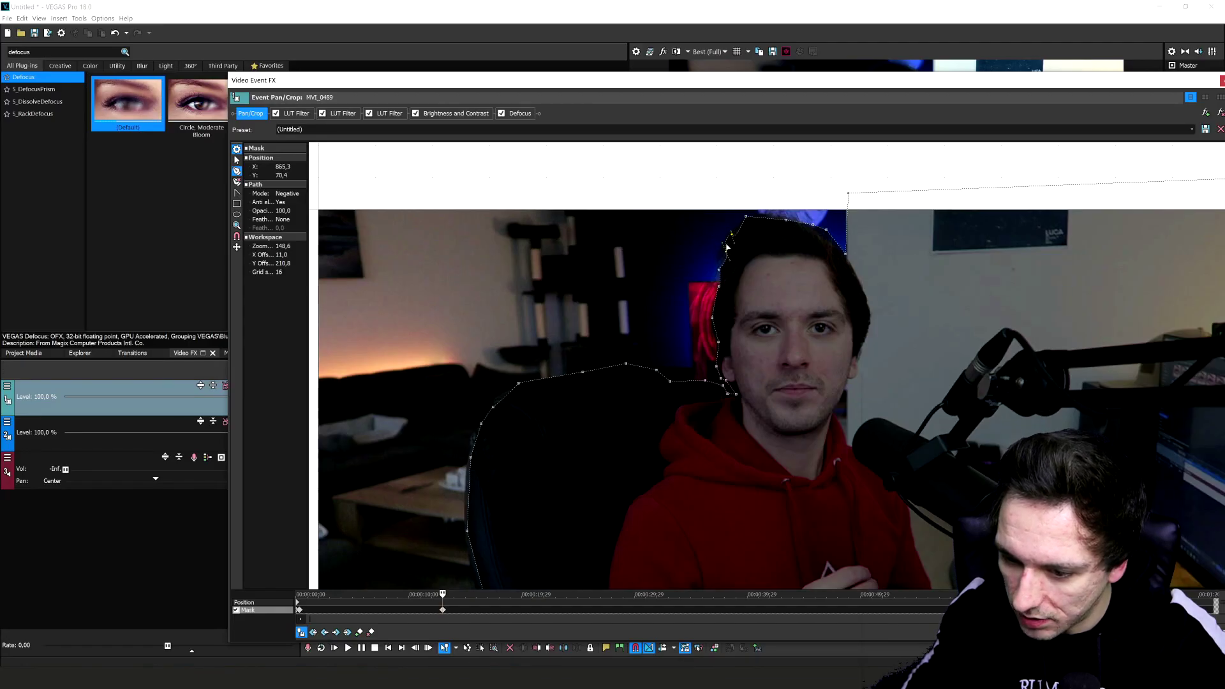
Step: Close the mask editor to check the blurred background in the preview, and reopen the upper clip's Pan/Crop settings
scroll(785, 192, "down", 5)
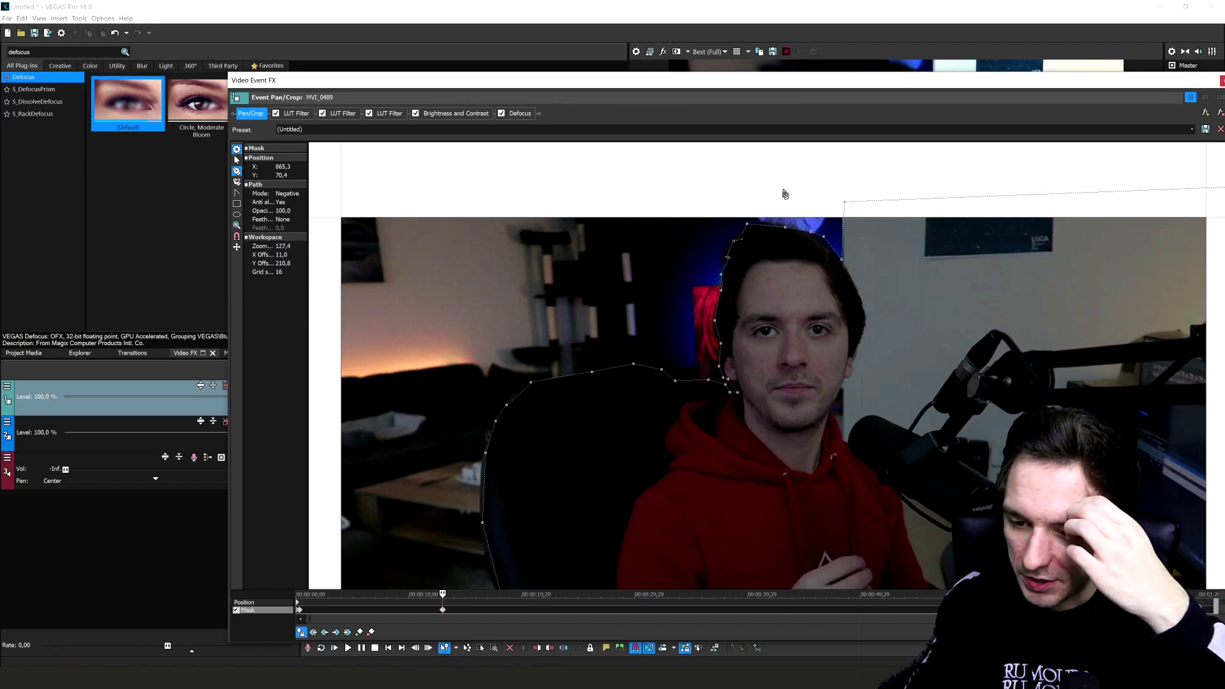
left_click_drag(678, 81, 574, 38)
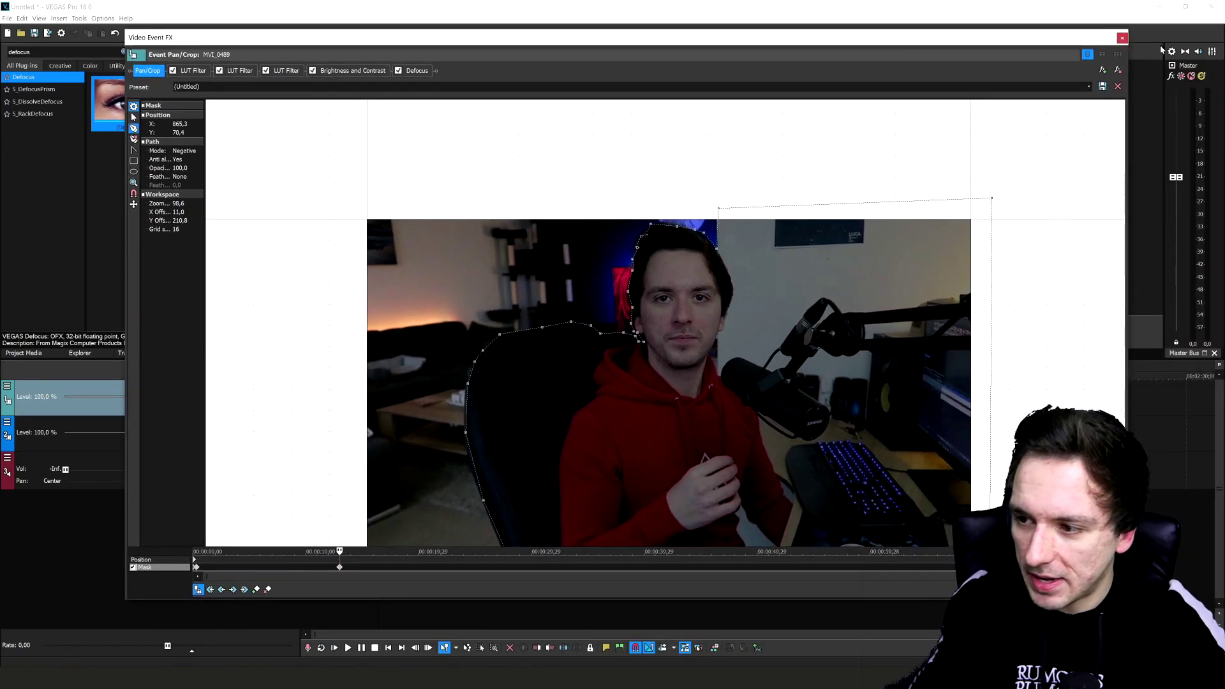
left_click(1124, 38)
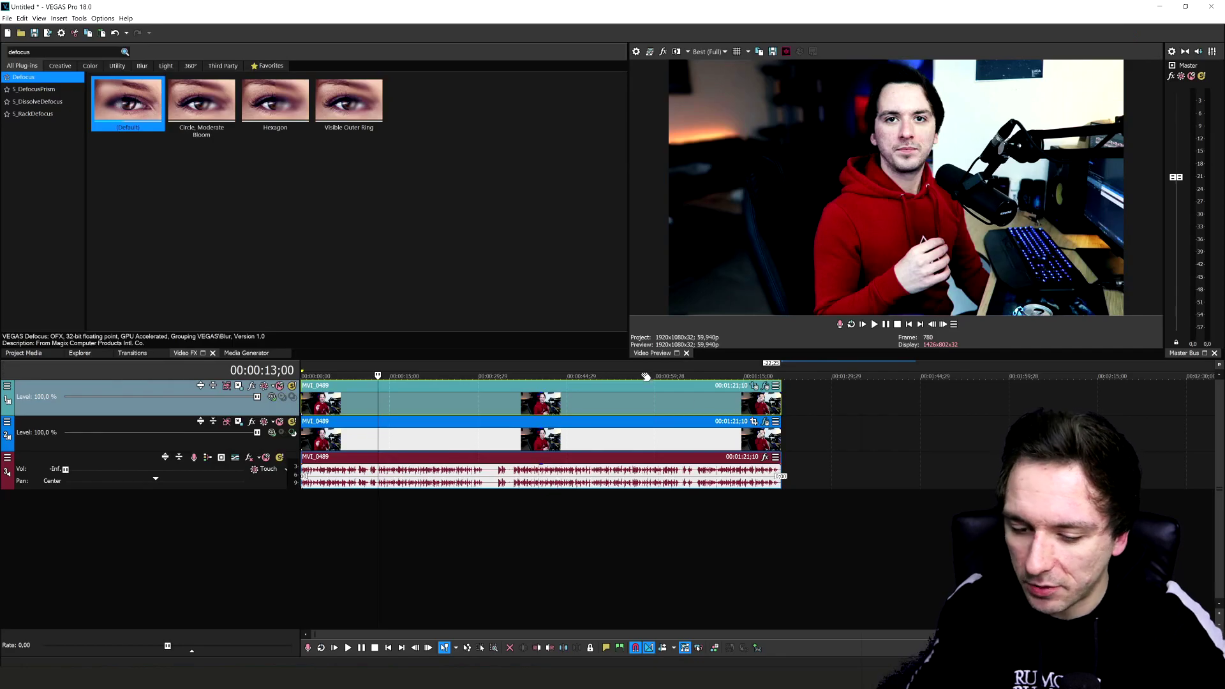
left_click(755, 386)
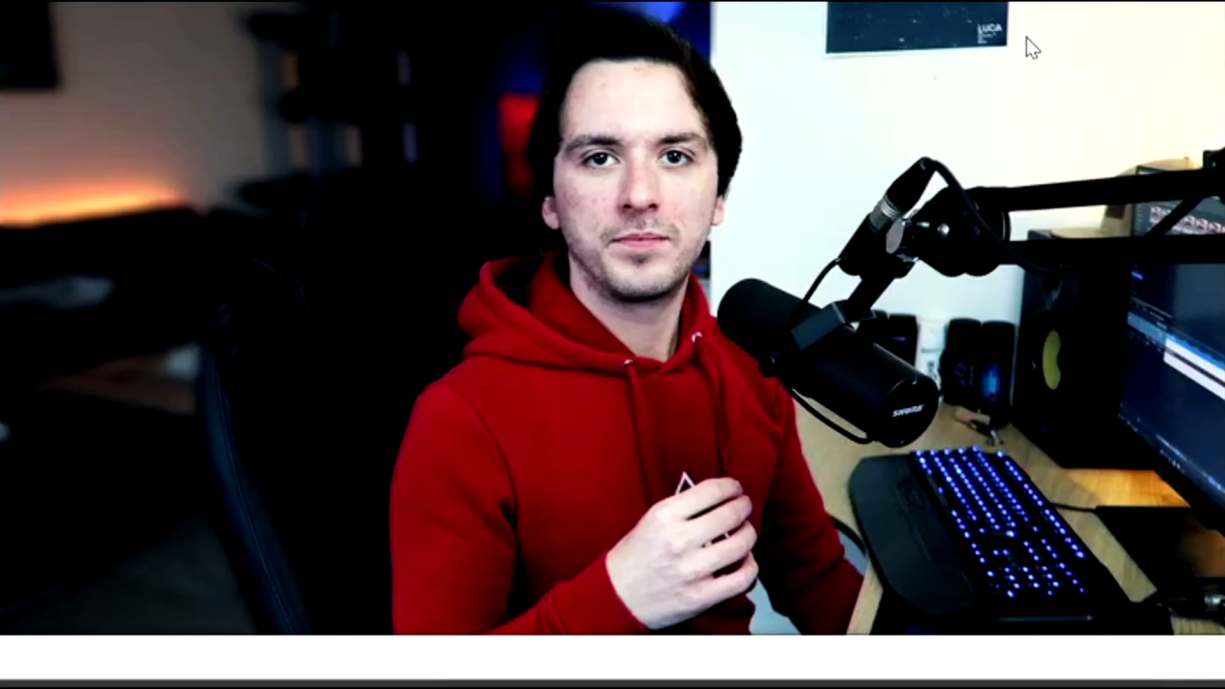